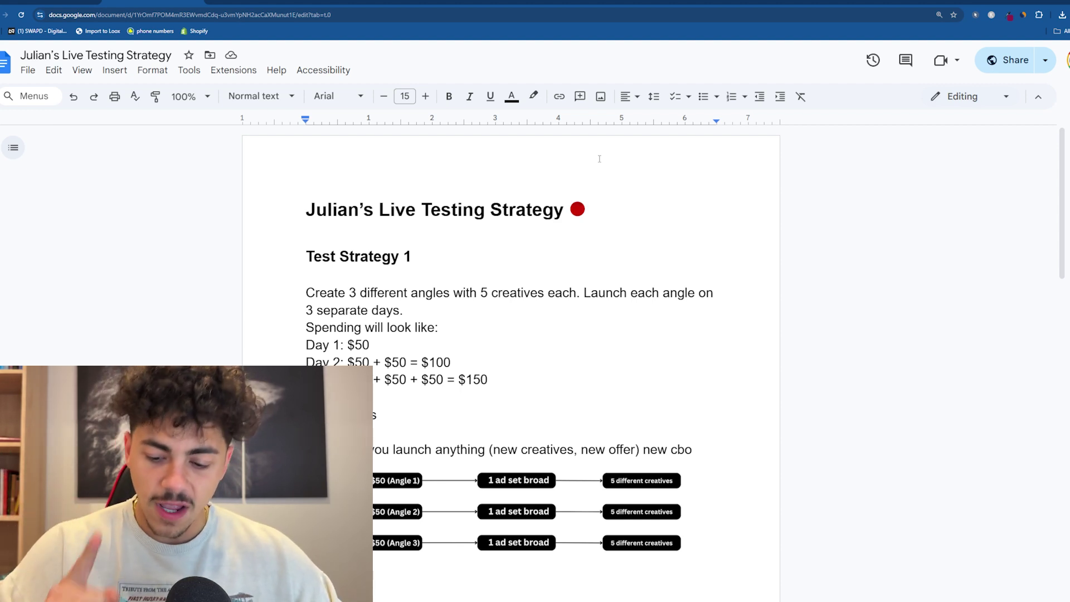
# Step: Scroll through the strategy document from the line under its title
pyautogui.click(626, 231)
pyautogui.scroll(-5, 691, 292)
pyautogui.scroll(4, 685, 287)
pyautogui.scroll(1, 684, 284)
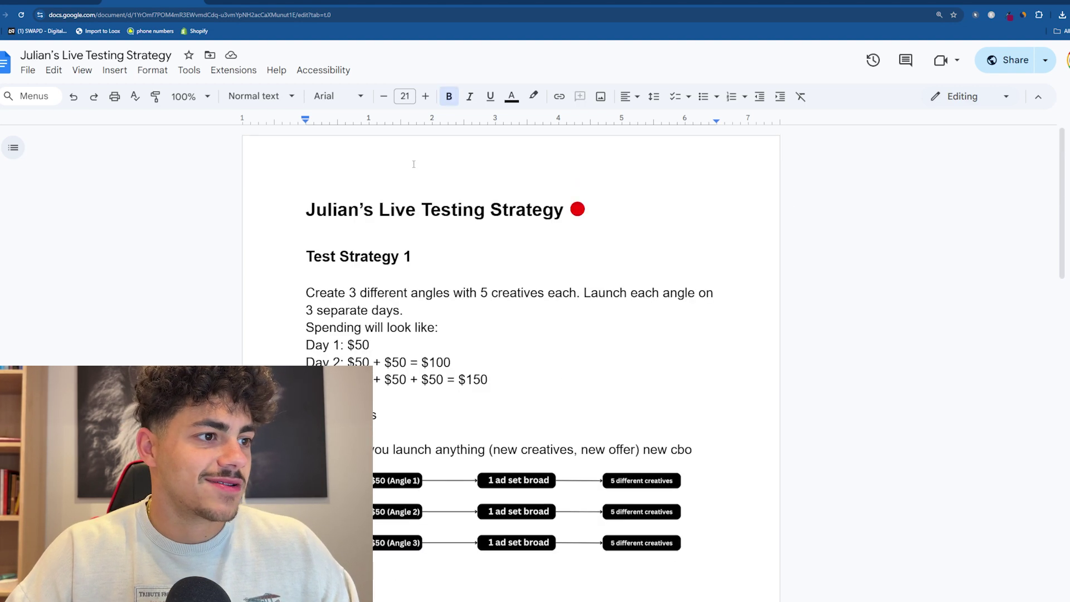
pyautogui.scroll(-5, 466, 291)
pyautogui.scroll(5, 474, 273)
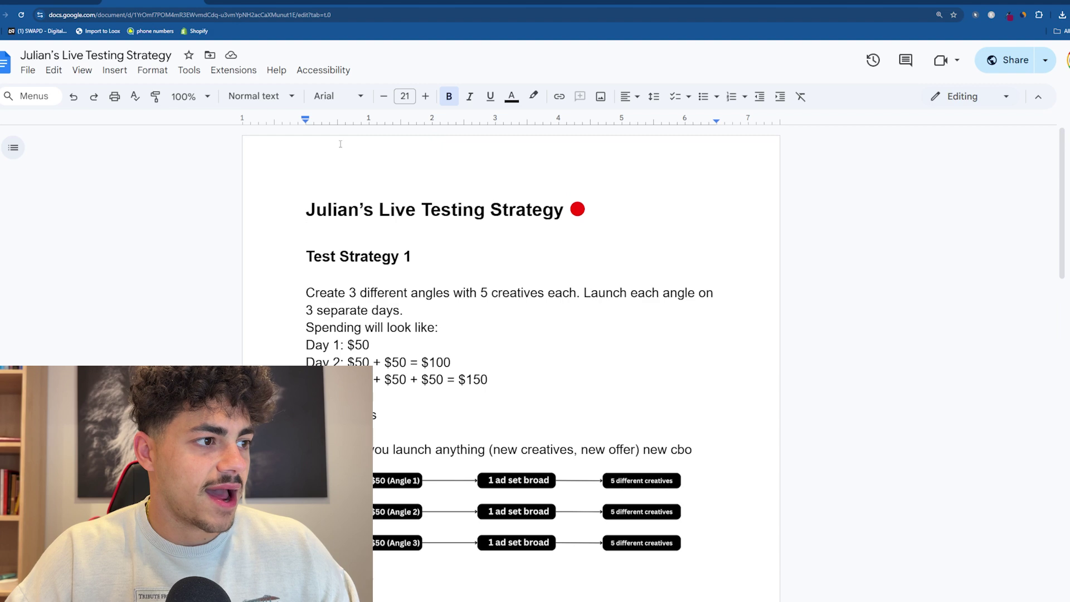
pyautogui.scroll(-5, 499, 306)
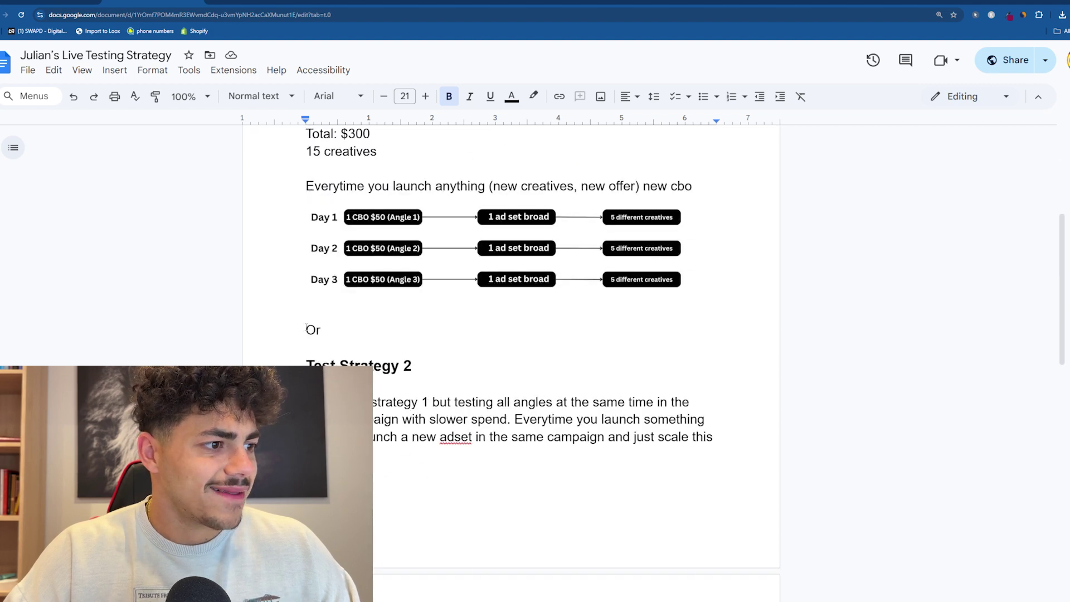
pyautogui.scroll(-5, 321, 329)
pyautogui.scroll(10, 496, 324)
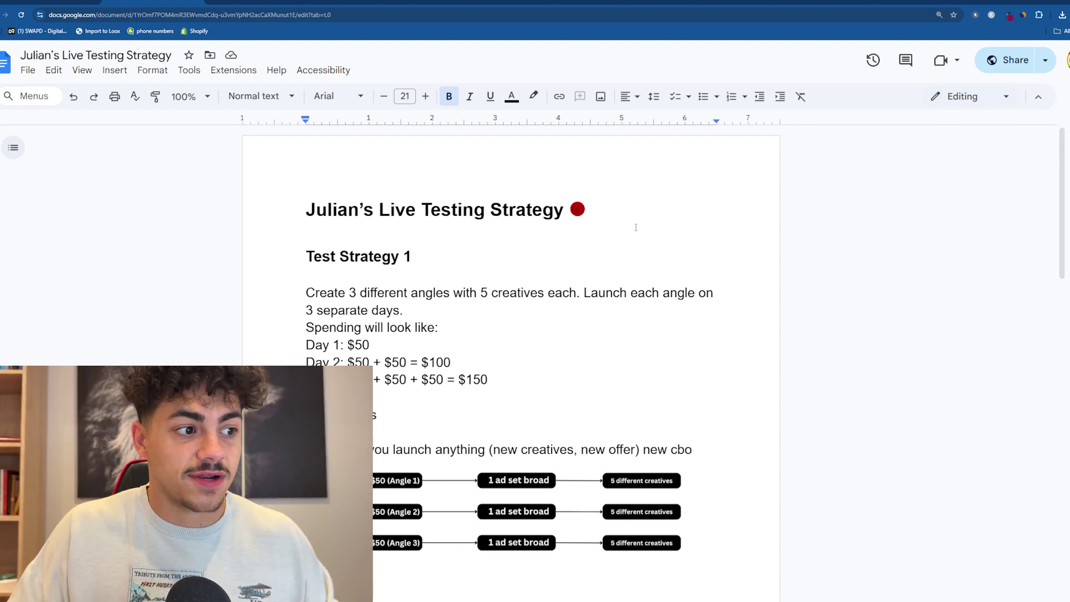
# Step: Review the Day 1, Day 2 and Day 3 spending lines ($50, $50 + $50) by highlighting them
pyautogui.click(391, 420)
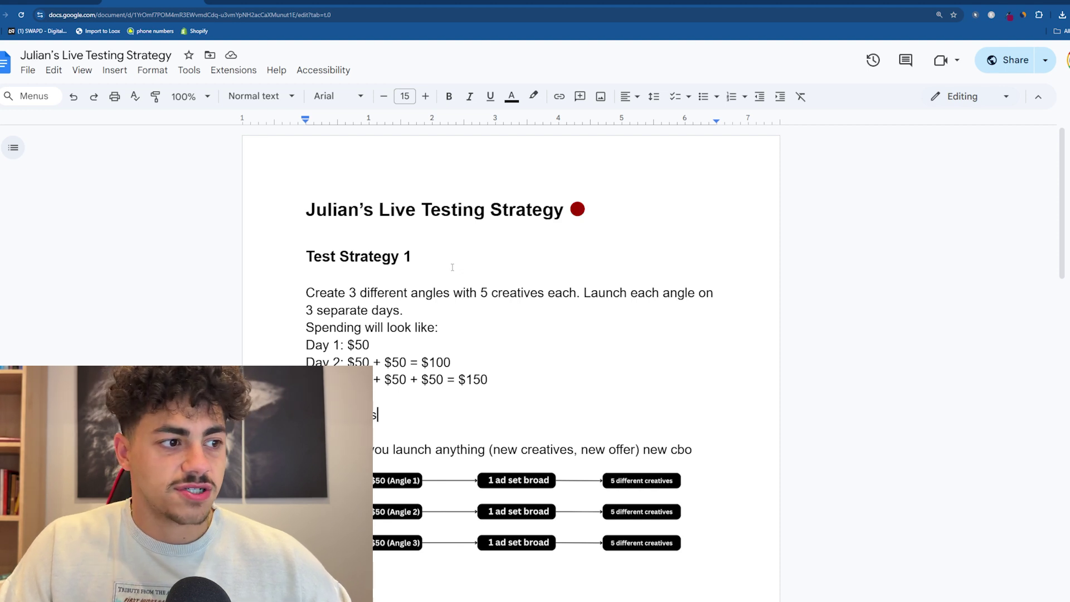
pyautogui.moveTo(304, 347); pyautogui.dragTo(372, 346)
pyautogui.click(376, 346)
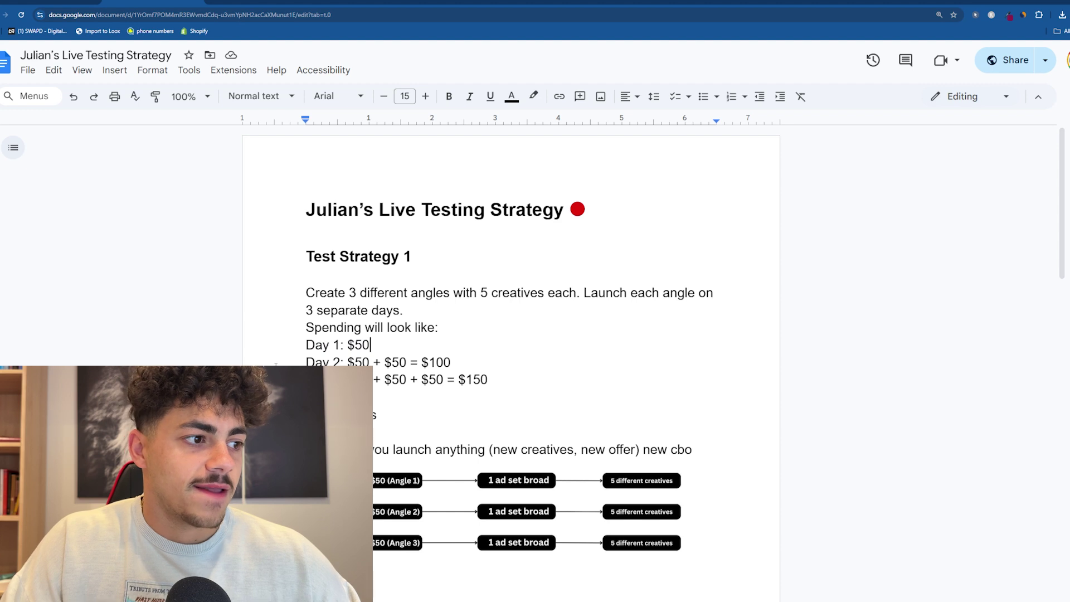
pyautogui.moveTo(295, 364); pyautogui.dragTo(409, 364)
pyautogui.click(408, 363)
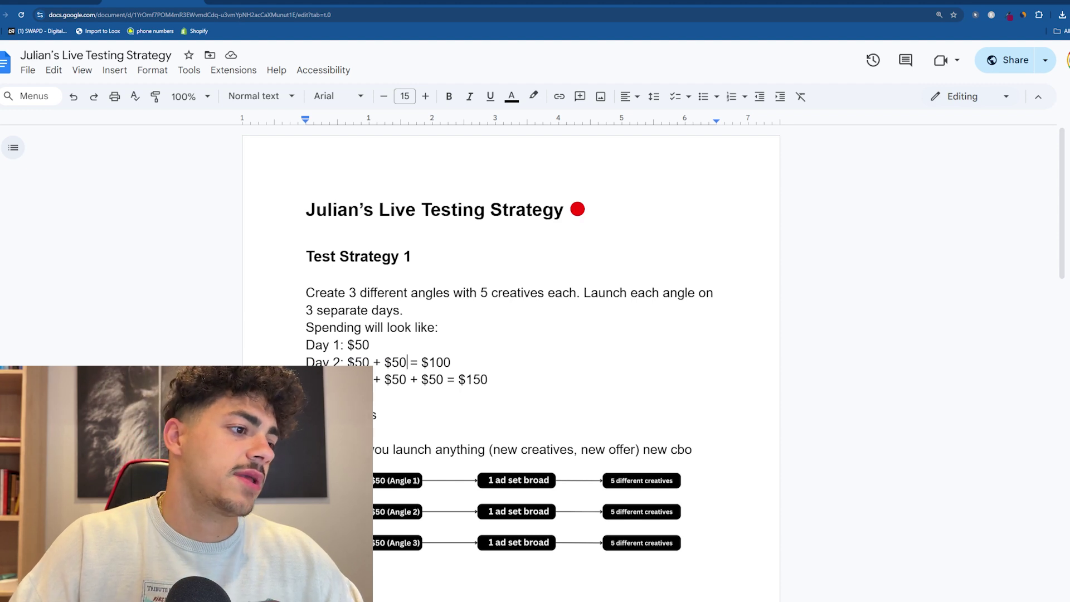
pyautogui.moveTo(296, 381); pyautogui.dragTo(488, 381)
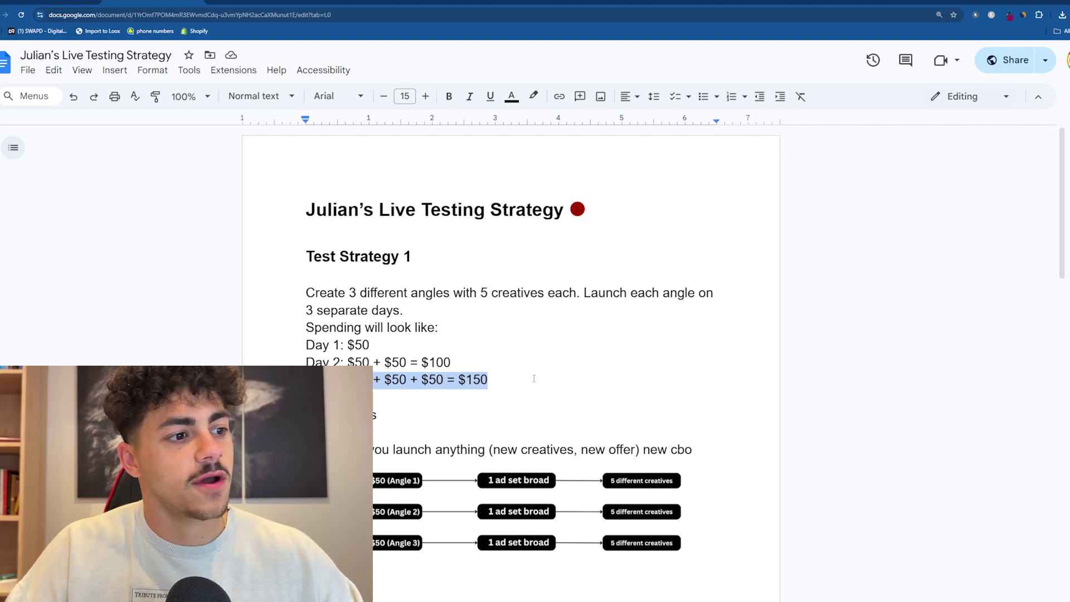
pyautogui.click(504, 381)
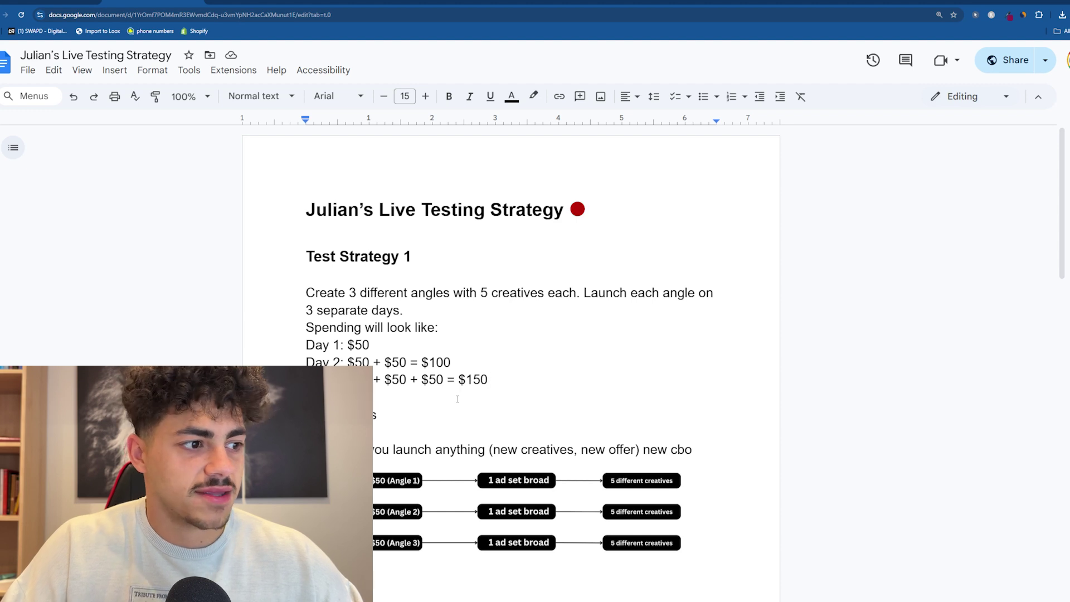
pyautogui.moveTo(306, 397); pyautogui.dragTo(394, 409)
pyautogui.click(377, 399)
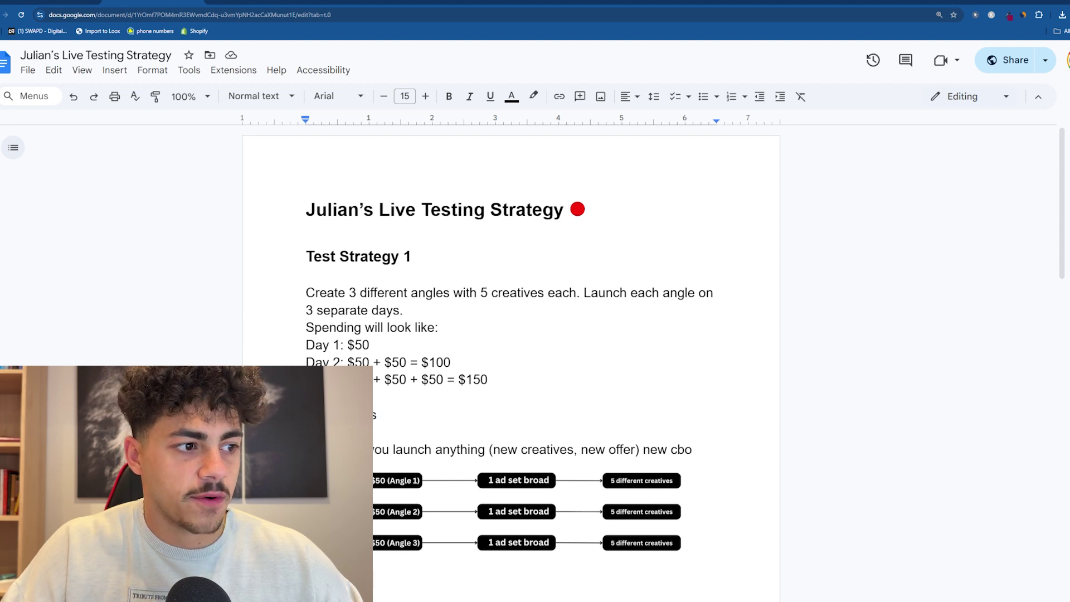
pyautogui.moveTo(422, 380); pyautogui.dragTo(444, 379)
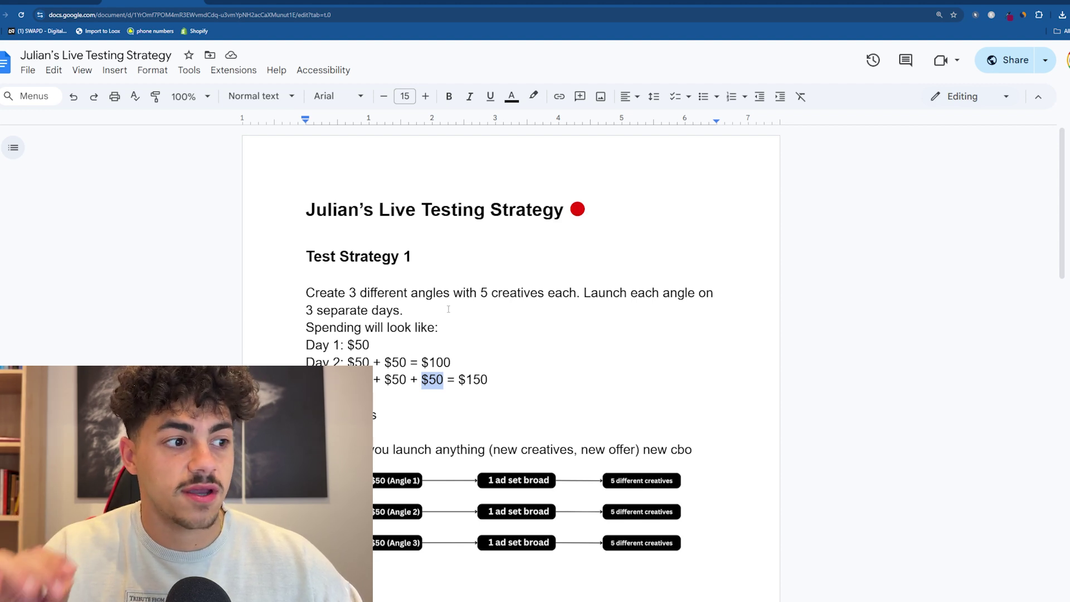
pyautogui.click(394, 412)
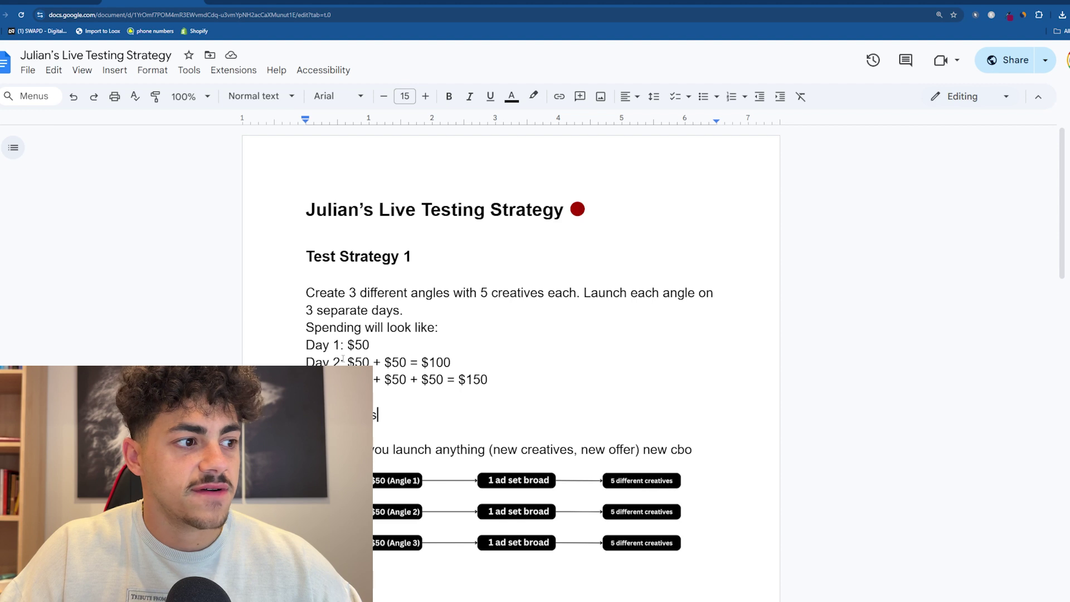
pyautogui.moveTo(355, 344); pyautogui.dragTo(374, 347)
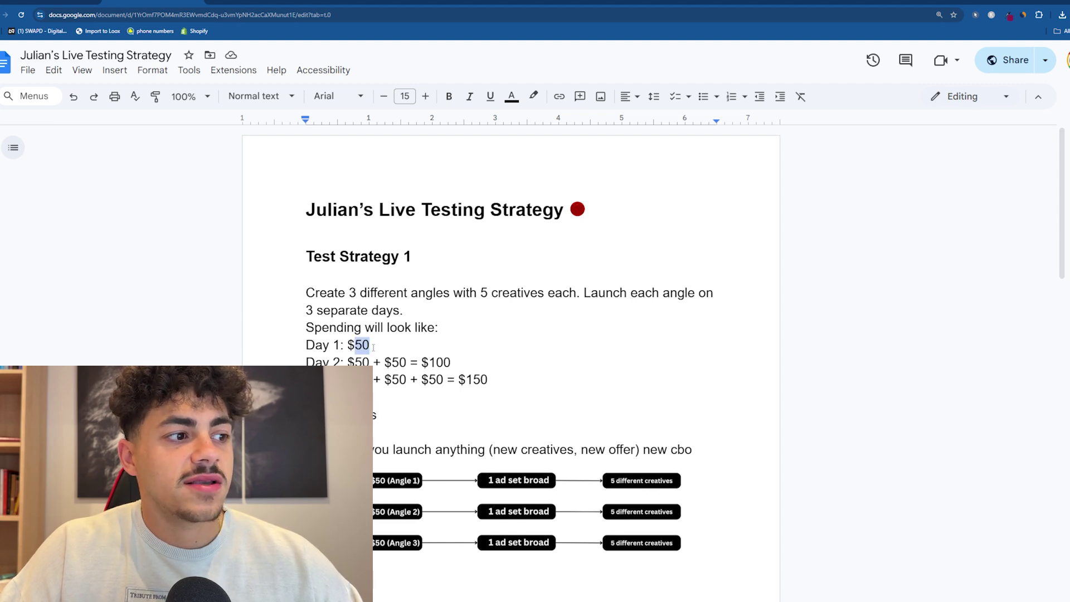
pyautogui.click(374, 347)
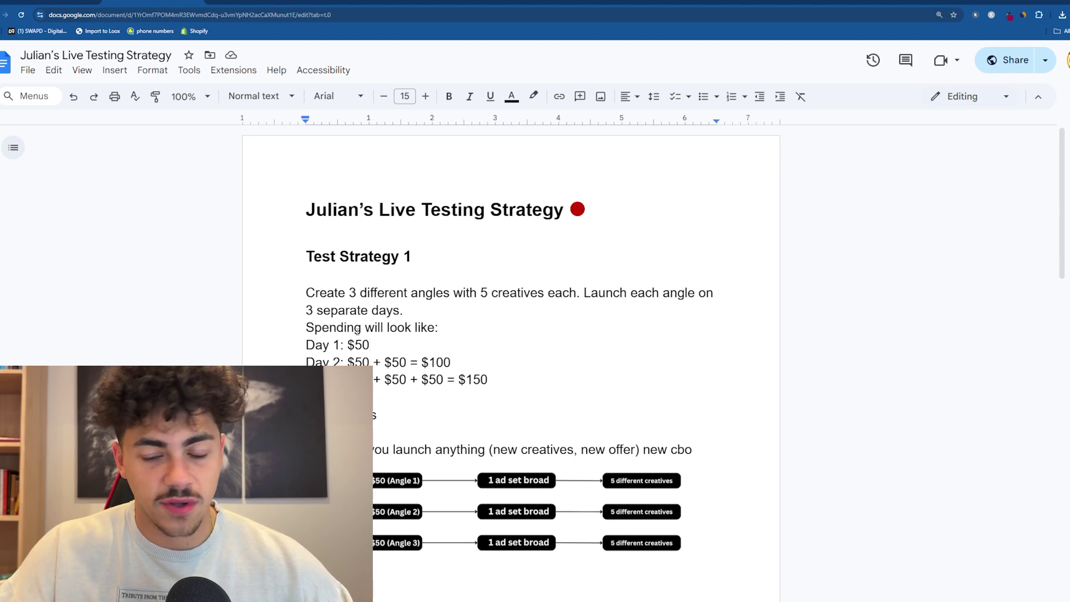
# Step: Check the Day 2 $100 total and the Everytime line, then inspect the Day 1–3 CBO diagram
pyautogui.click(564, 364)
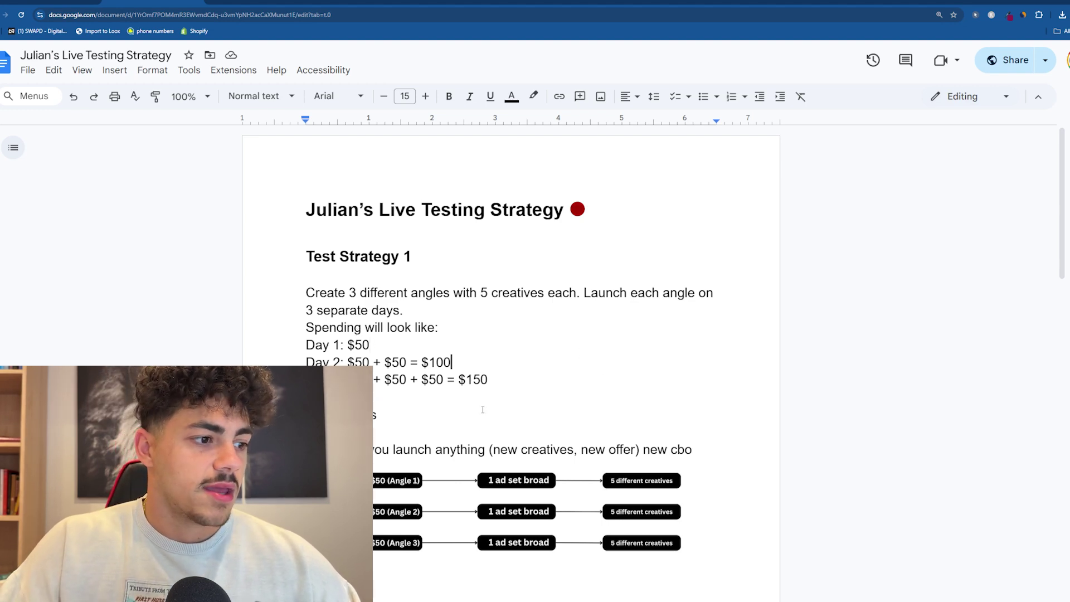
pyautogui.scroll(-5, 564, 367)
pyautogui.scroll(3, 564, 368)
pyautogui.moveTo(302, 363); pyautogui.dragTo(341, 363)
pyautogui.click(391, 402)
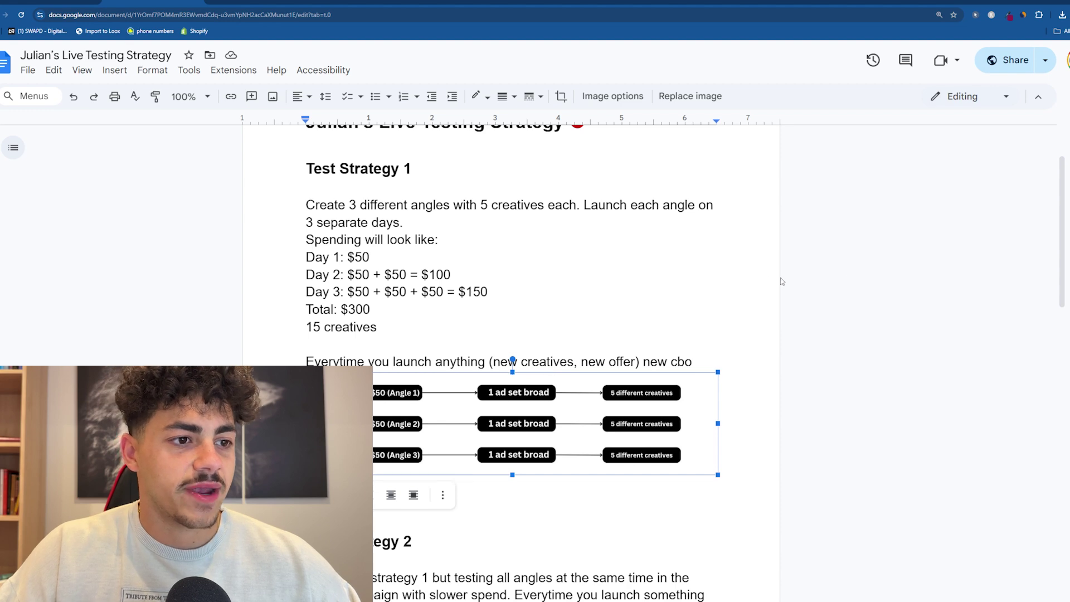
pyautogui.click(740, 262)
pyautogui.scroll(-6, 455, 371)
pyautogui.scroll(5, 456, 372)
pyautogui.scroll(-9, 442, 346)
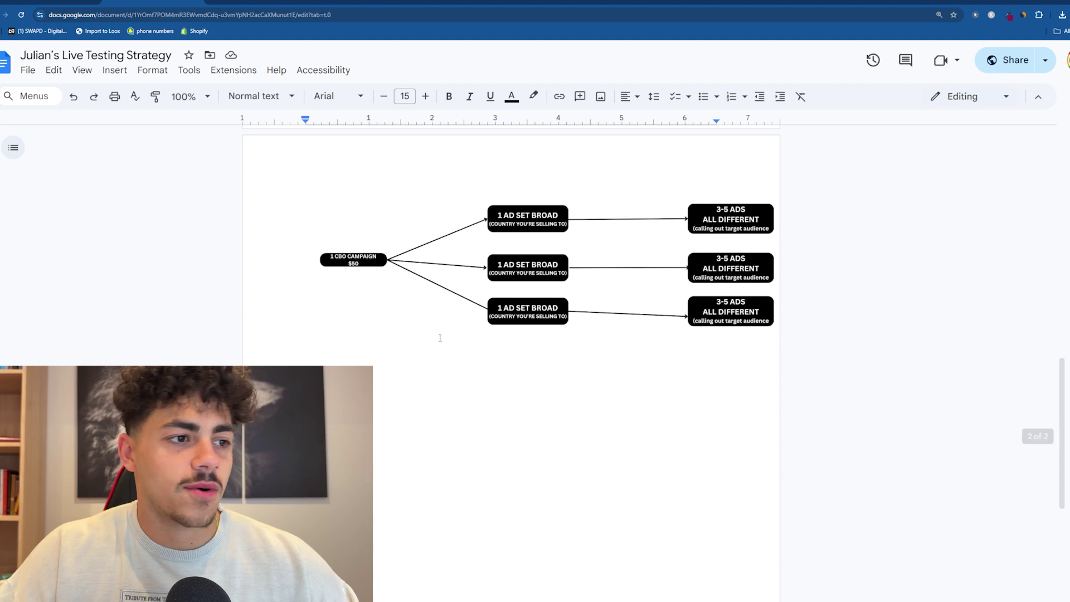
pyautogui.scroll(3, 454, 323)
pyautogui.scroll(-1, 415, 321)
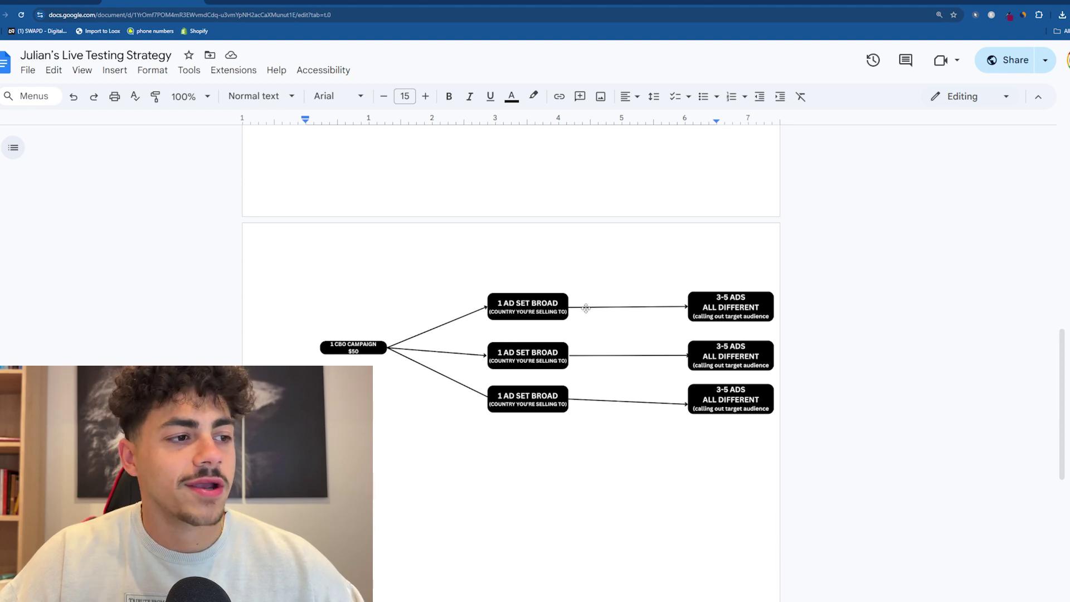
# Step: Inspect the page-2 CBO campaign diagram and the Day 1–3 diagram, leaving both deselected
pyautogui.click(527, 413)
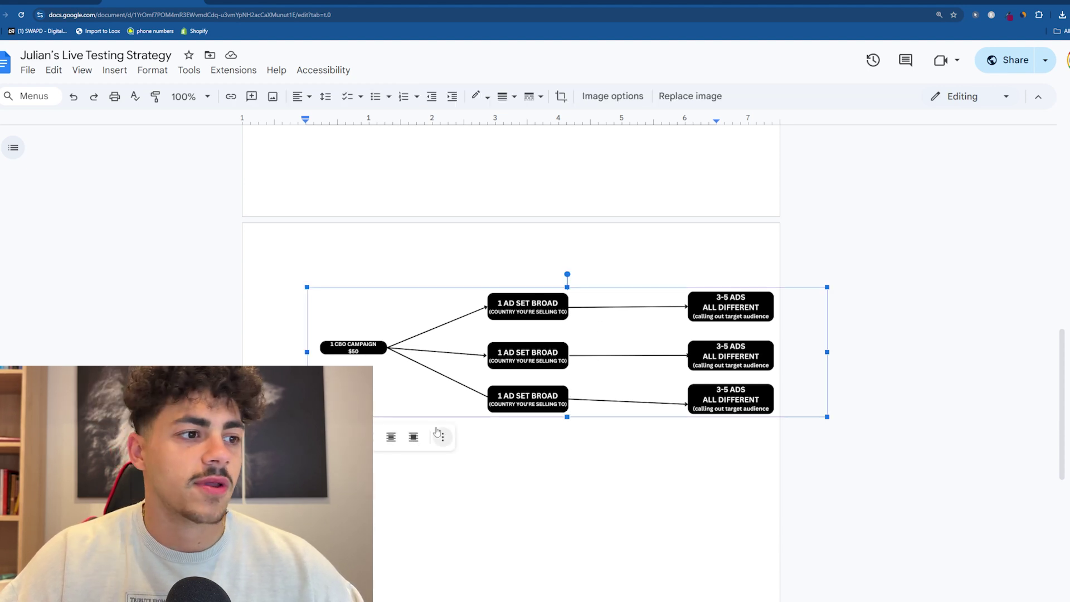
pyautogui.scroll(5, 465, 440)
pyautogui.click(355, 311)
pyautogui.scroll(7, 355, 311)
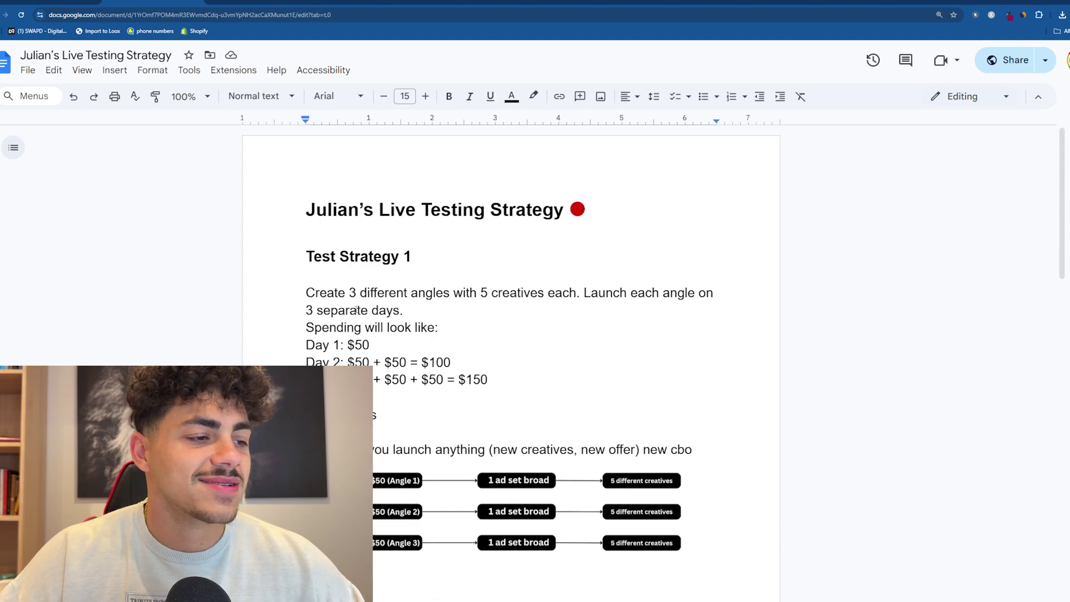
pyautogui.scroll(-5, 375, 248)
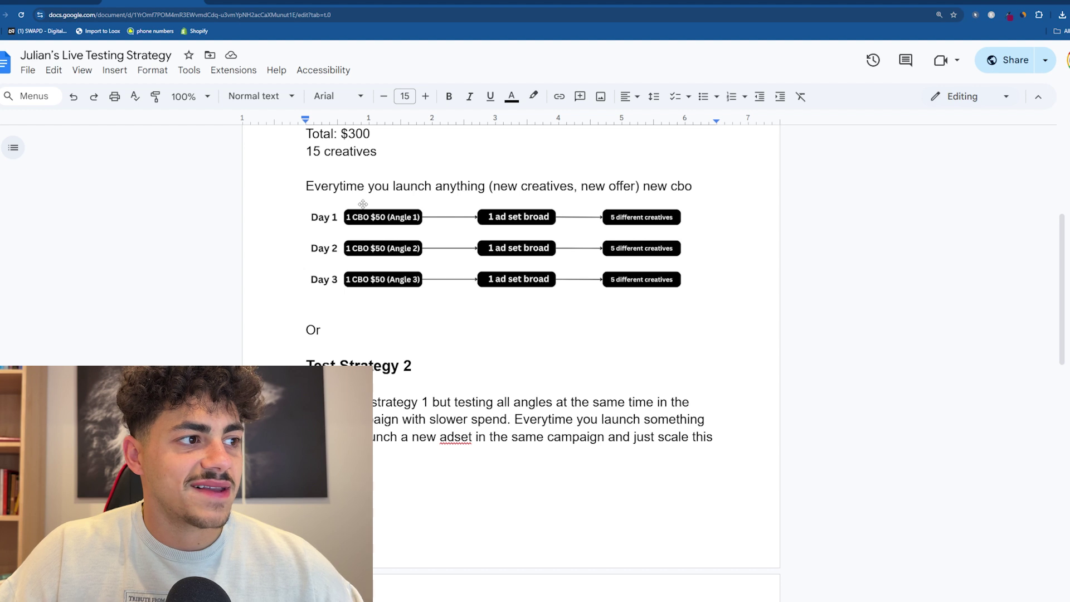
pyautogui.click(347, 221)
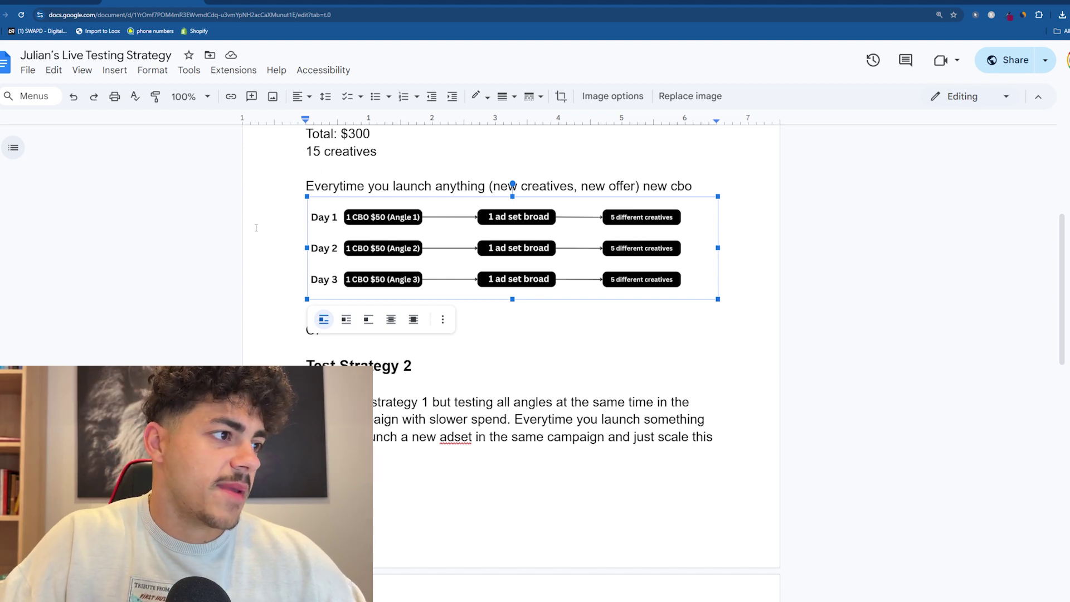
pyautogui.click(249, 185)
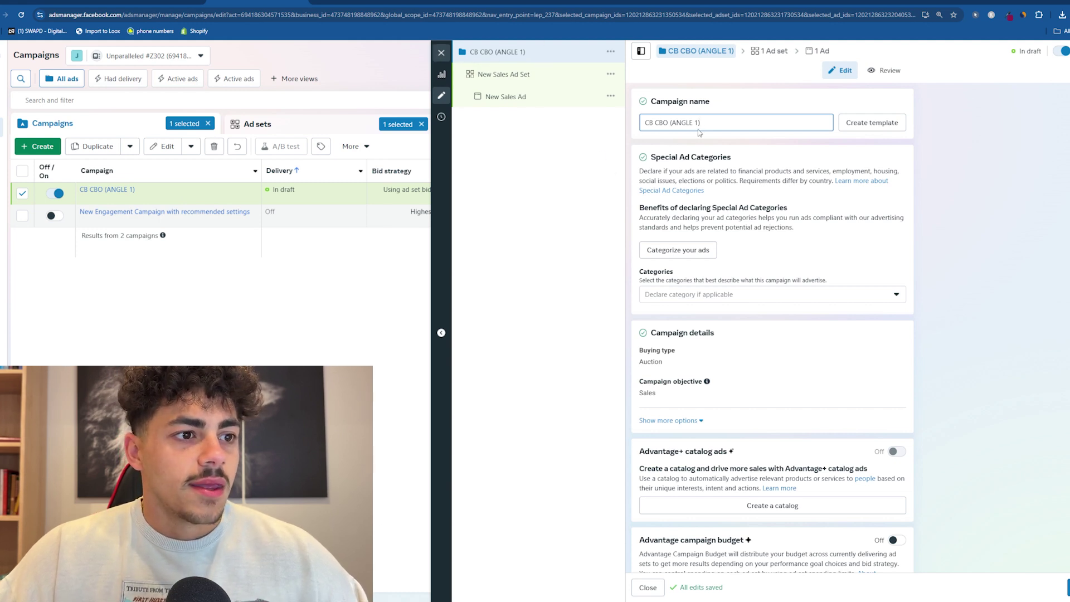
# Step: Check the campaign name CB CBO (ANGLE 1) in the campaign settings
pyautogui.scroll(-3, 732, 250)
pyautogui.scroll(3, 725, 223)
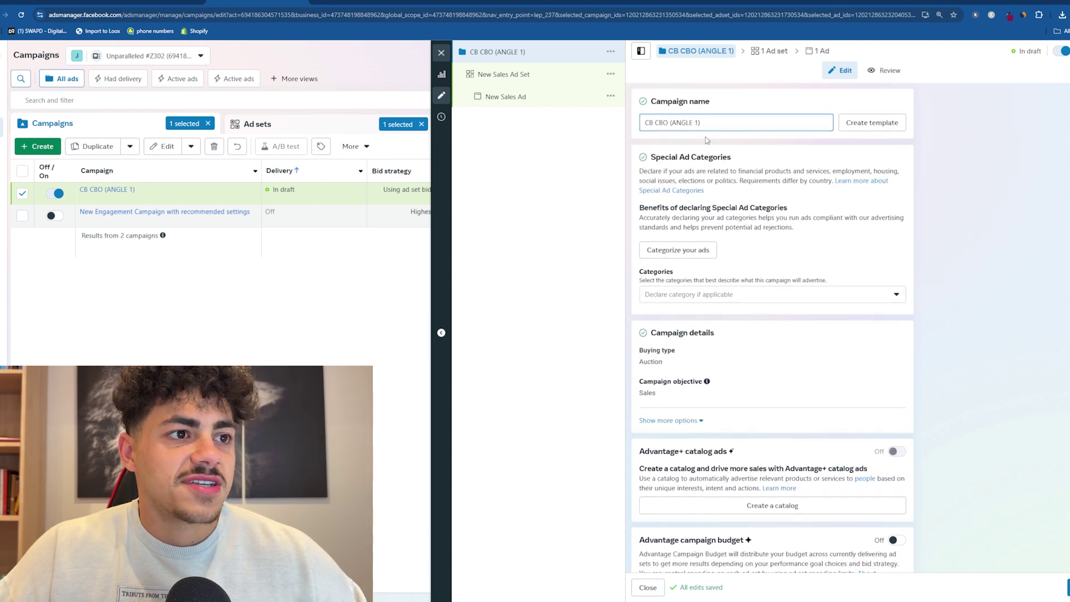
pyautogui.doubleClick(647, 124)
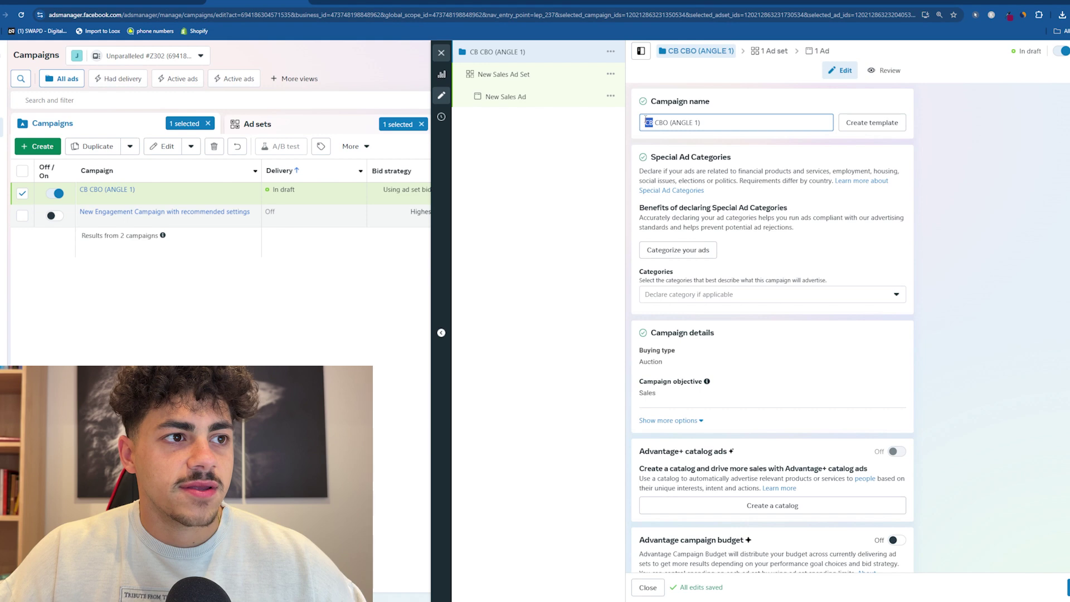
pyautogui.click(694, 131)
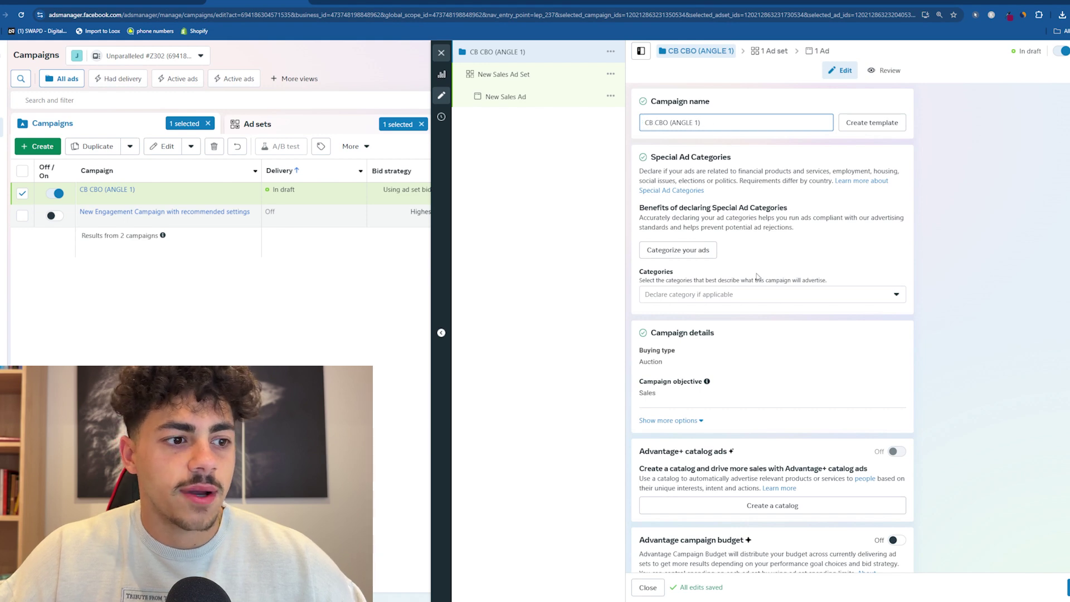
# Step: Turn on Advantage campaign budget with a $50.00 daily budget, then open New Sales Ad Set
pyautogui.scroll(-3, 759, 277)
pyautogui.click(896, 365)
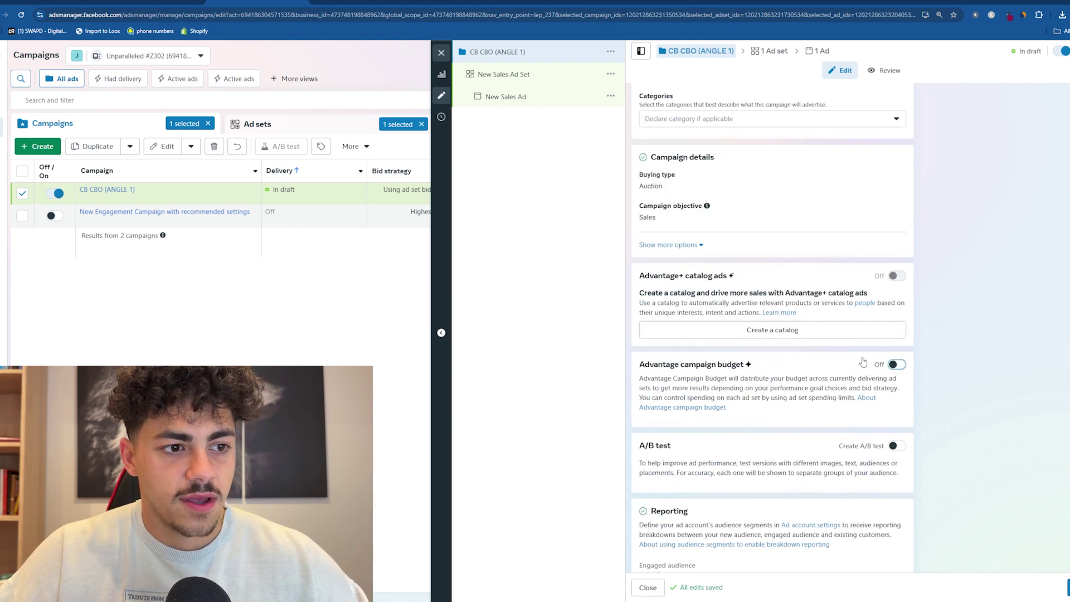
pyautogui.click(814, 438)
pyautogui.write('50')
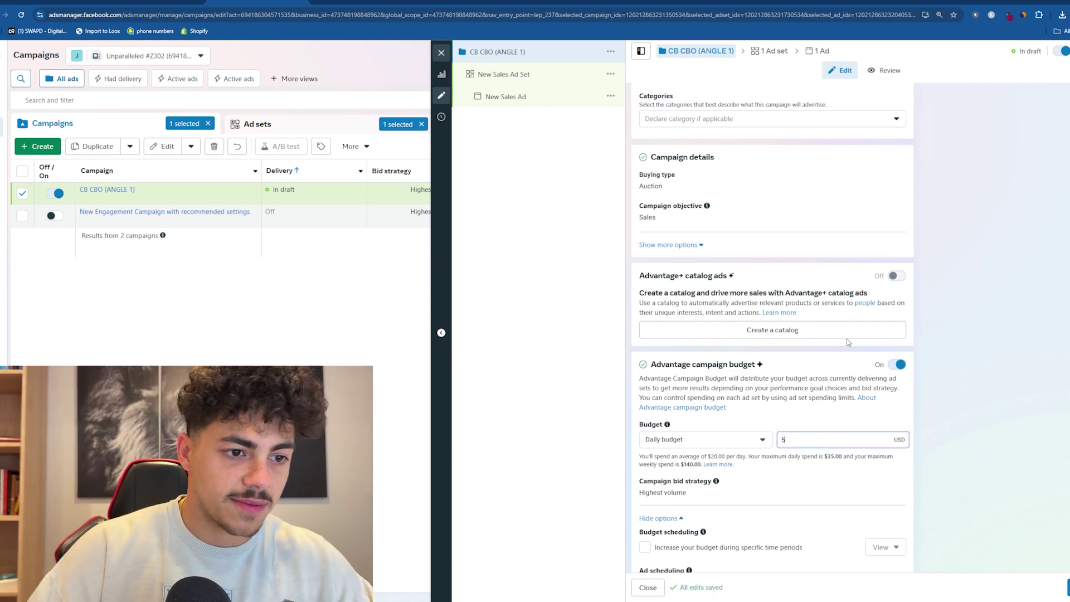
pyautogui.click(973, 323)
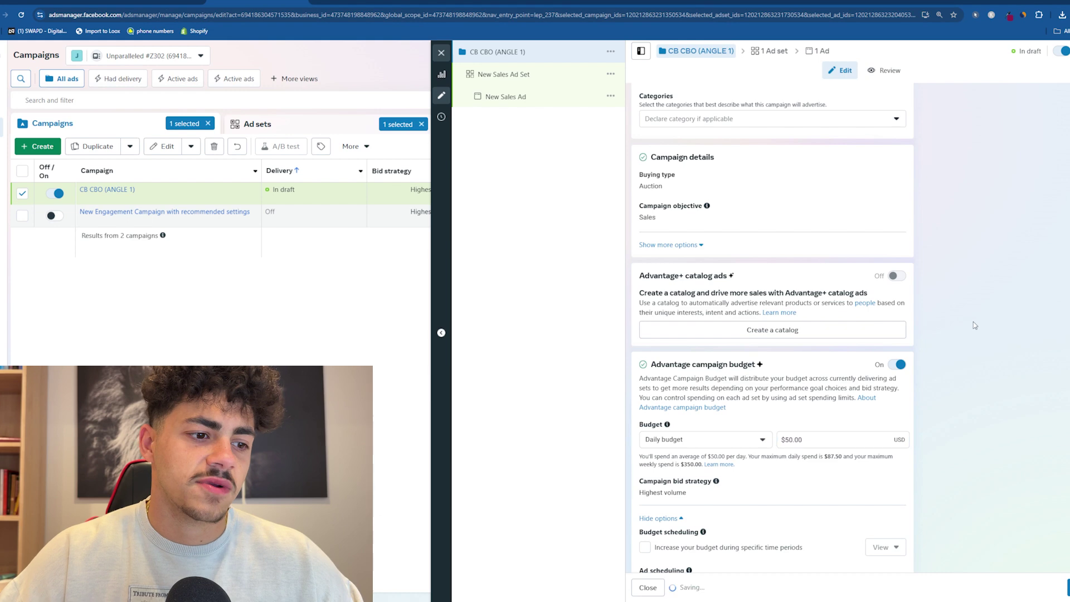
pyautogui.scroll(-4, 889, 334)
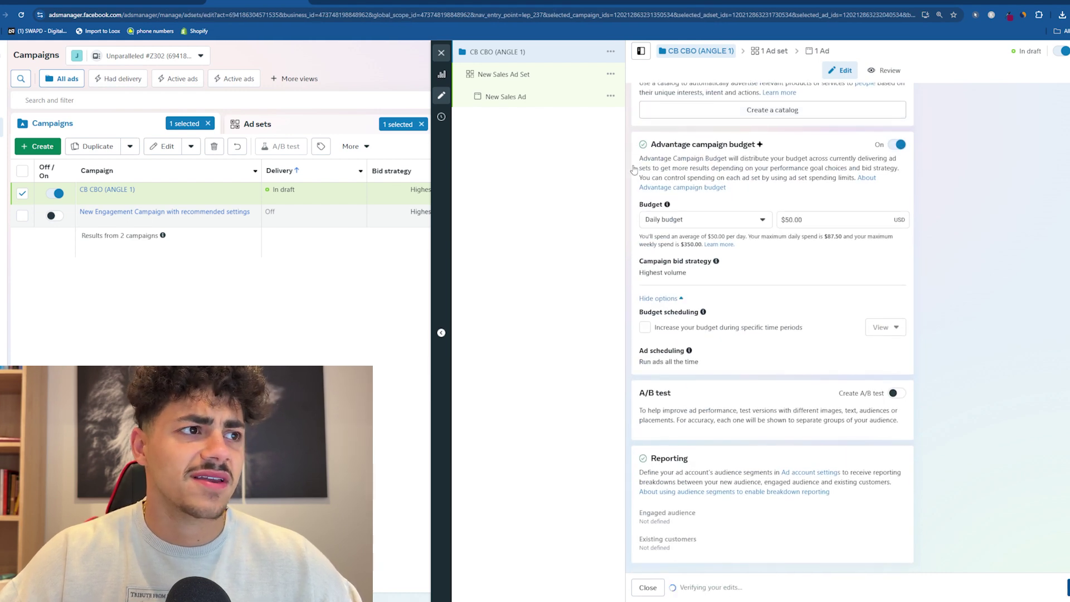
pyautogui.click(581, 79)
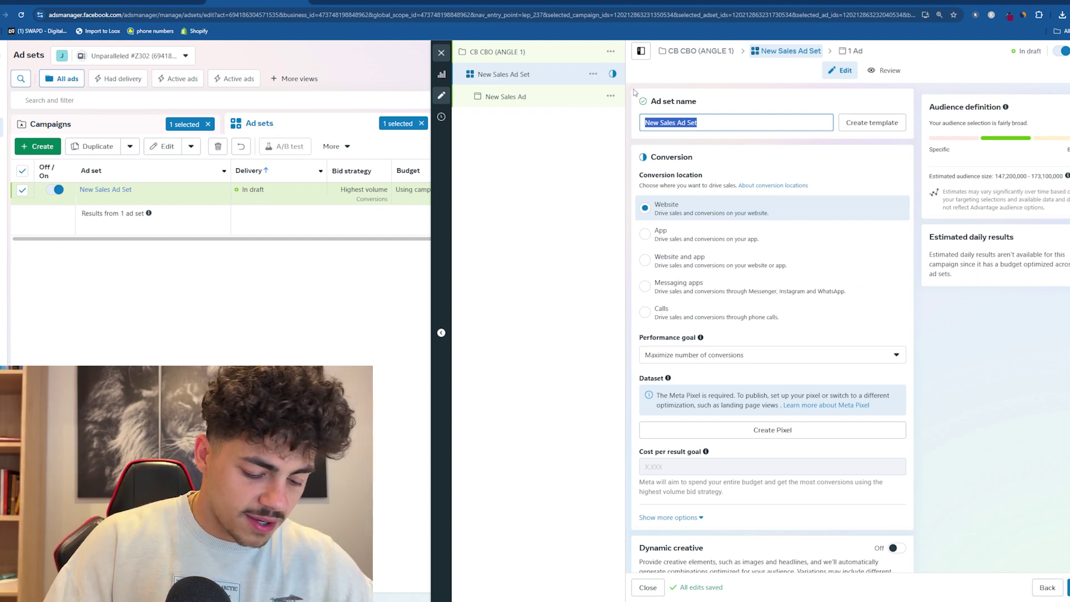
# Step: Rename the ad set to 'AD SET TOP 4'
pyautogui.write('AD SET ')
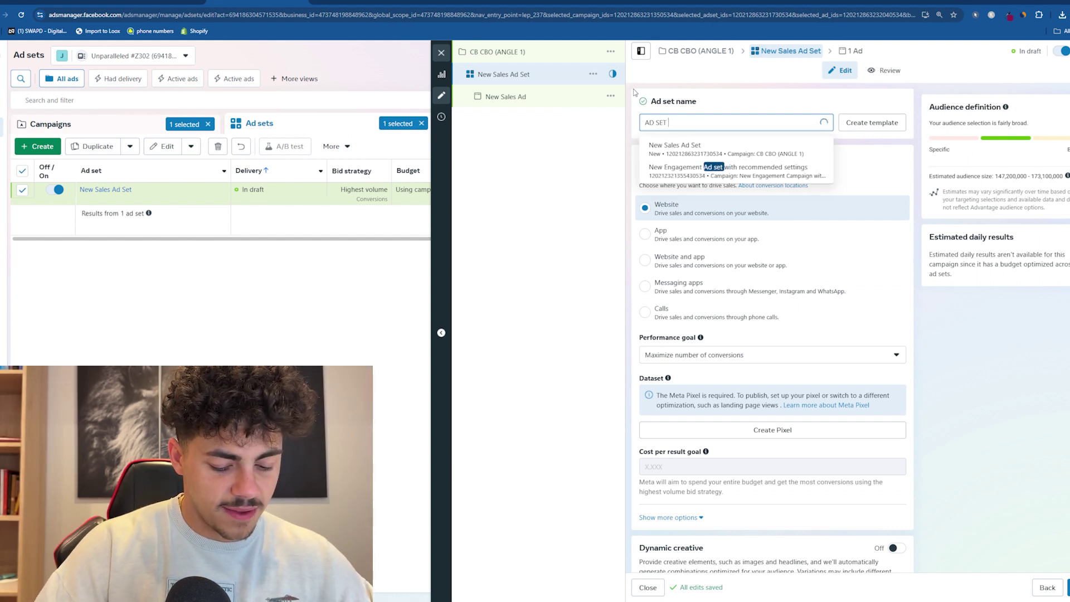
pyautogui.write('TOP')
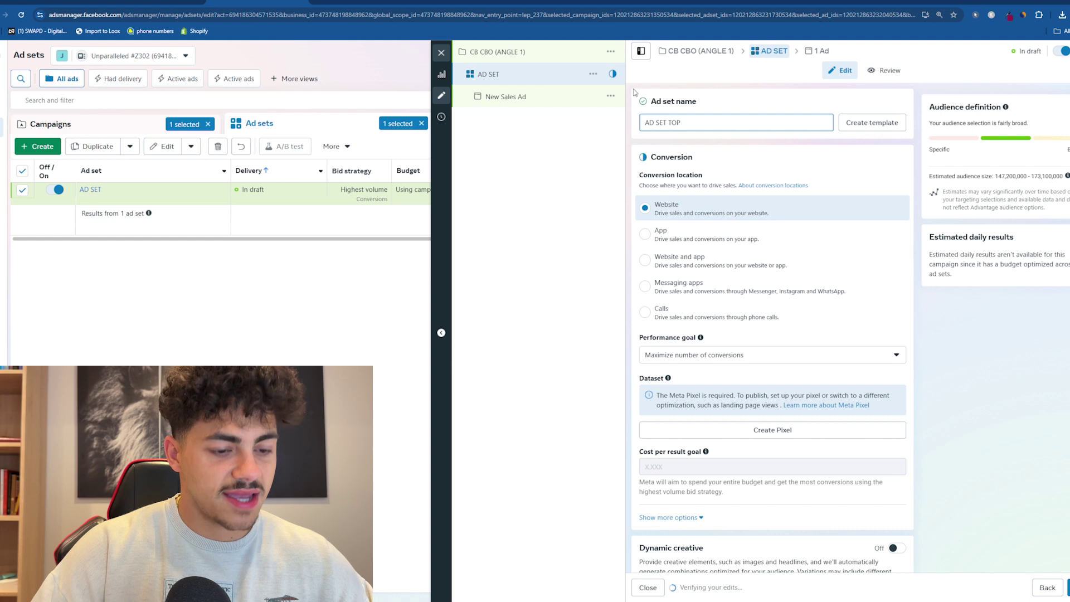
pyautogui.write(' 4')
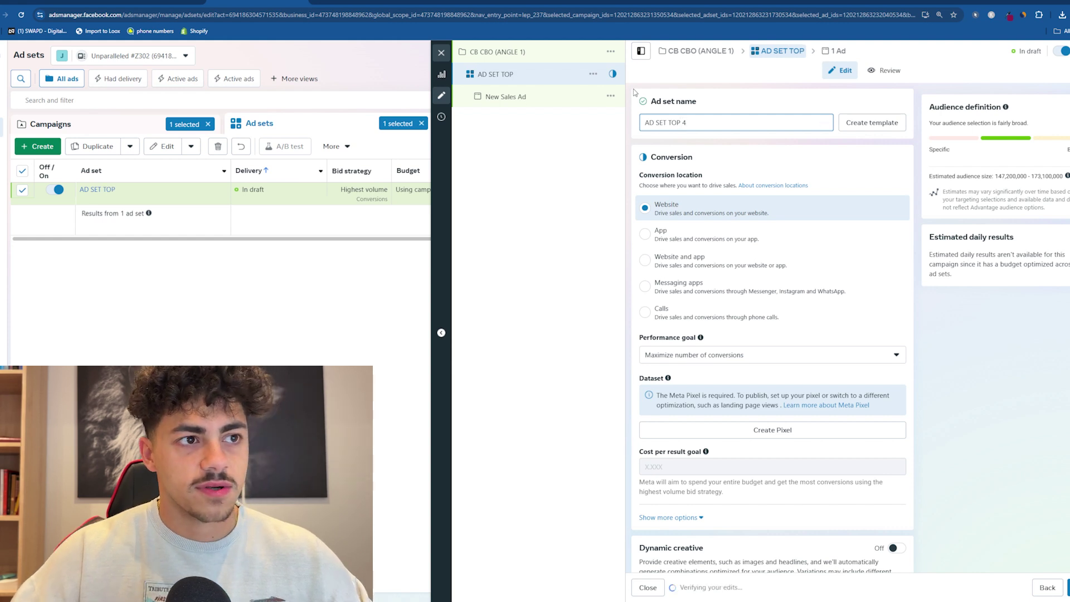
pyautogui.click(922, 364)
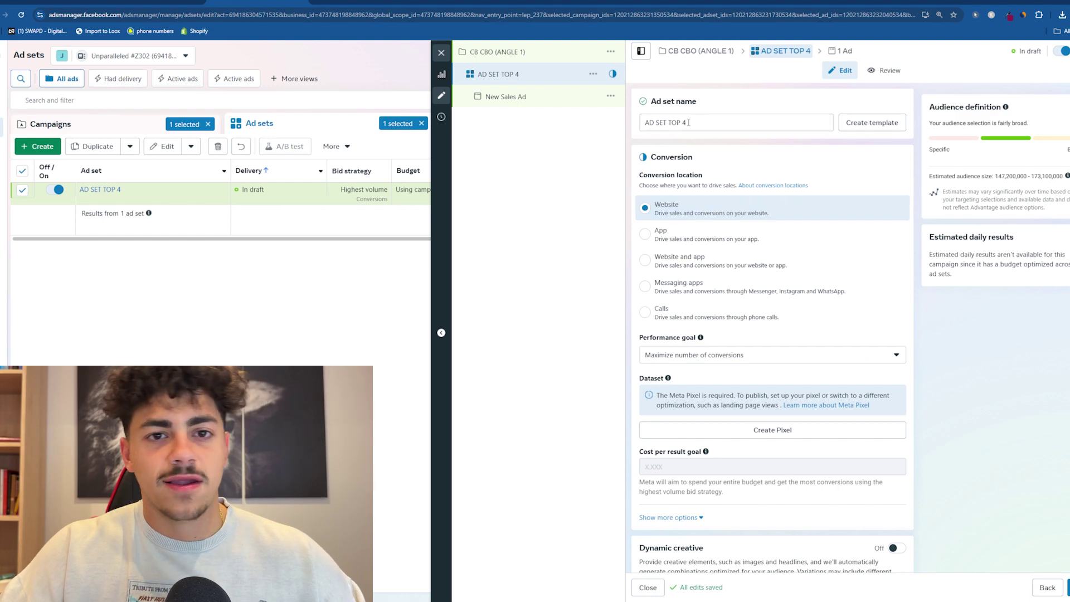
pyautogui.scroll(-2, 731, 298)
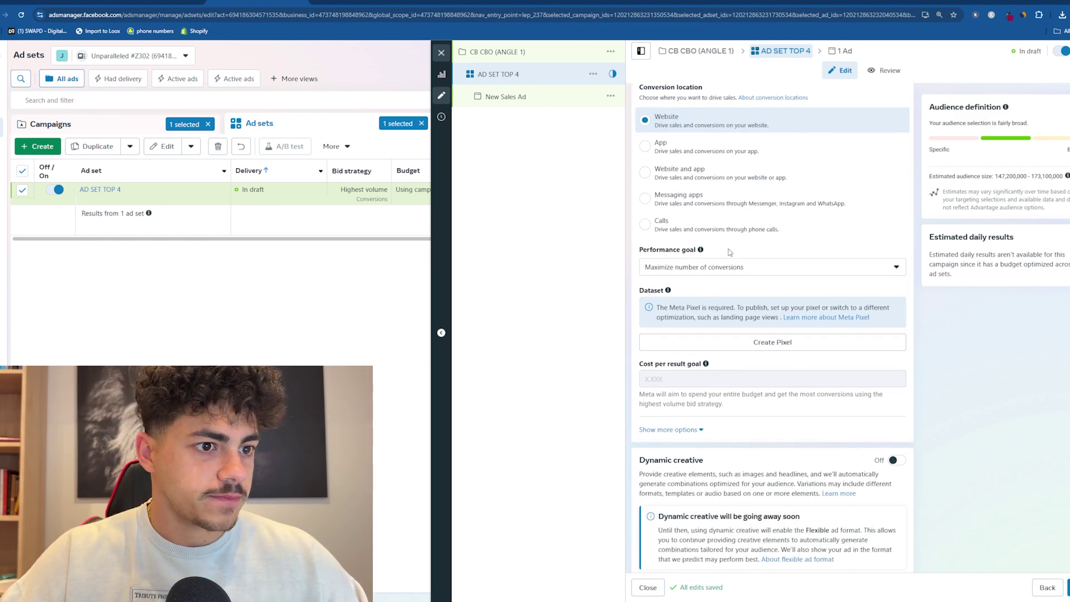
pyautogui.scroll(-4, 753, 371)
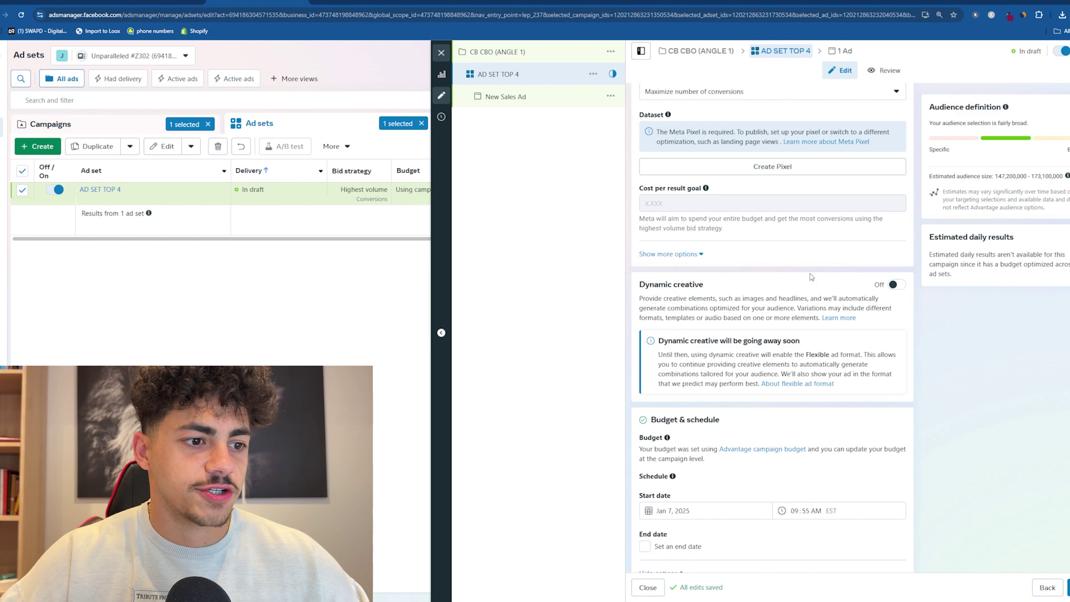
pyautogui.scroll(-6, 823, 258)
# Step: Set the ad set start date to Jan 8, 2025 at 12:00 AM
pyautogui.click(733, 245)
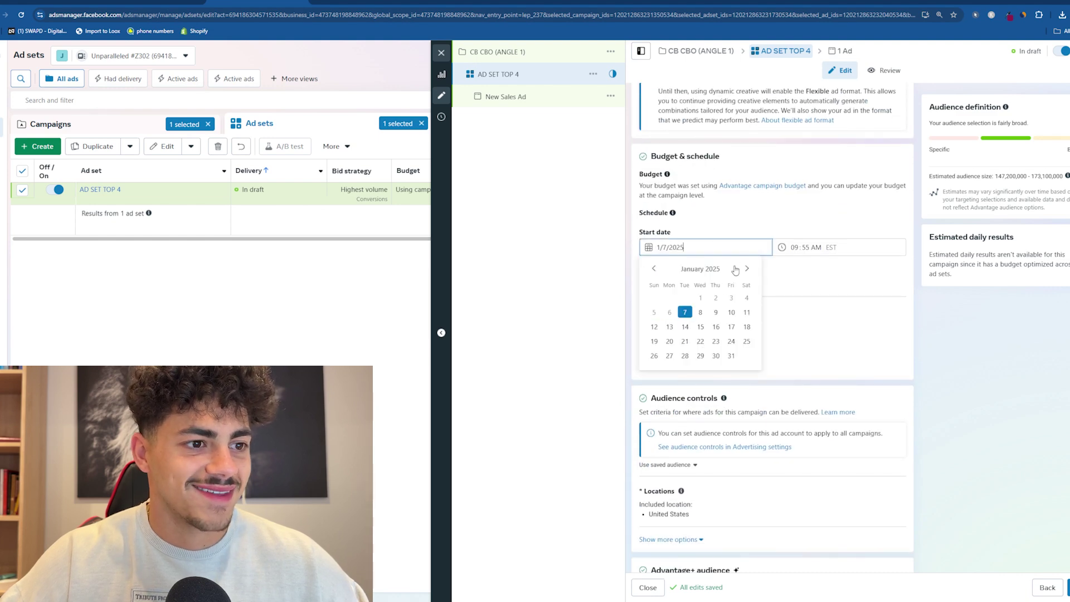
pyautogui.click(704, 313)
pyautogui.click(800, 247)
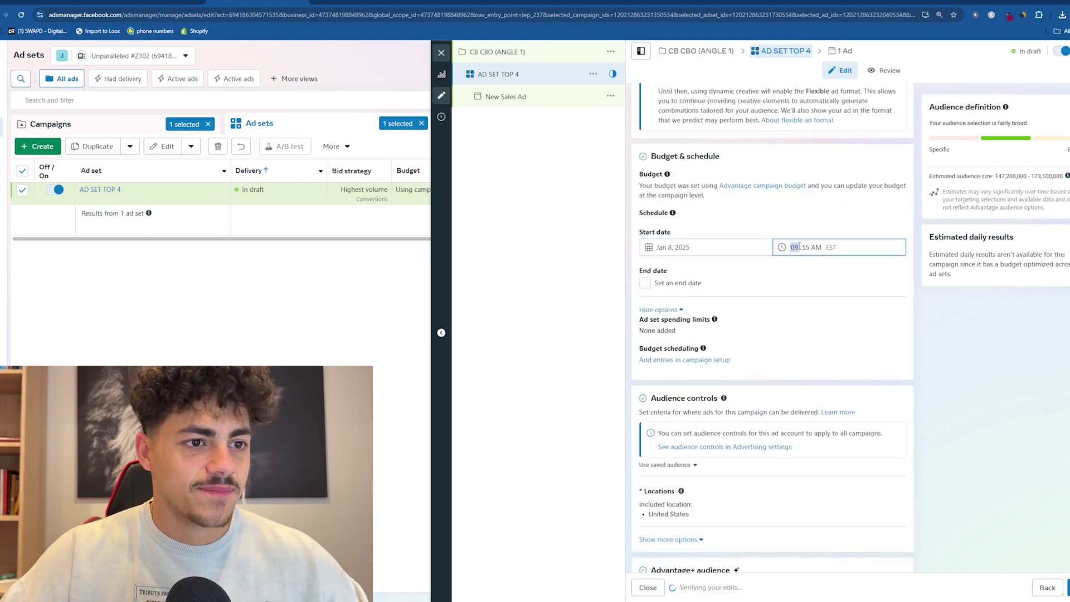
pyautogui.write('00')
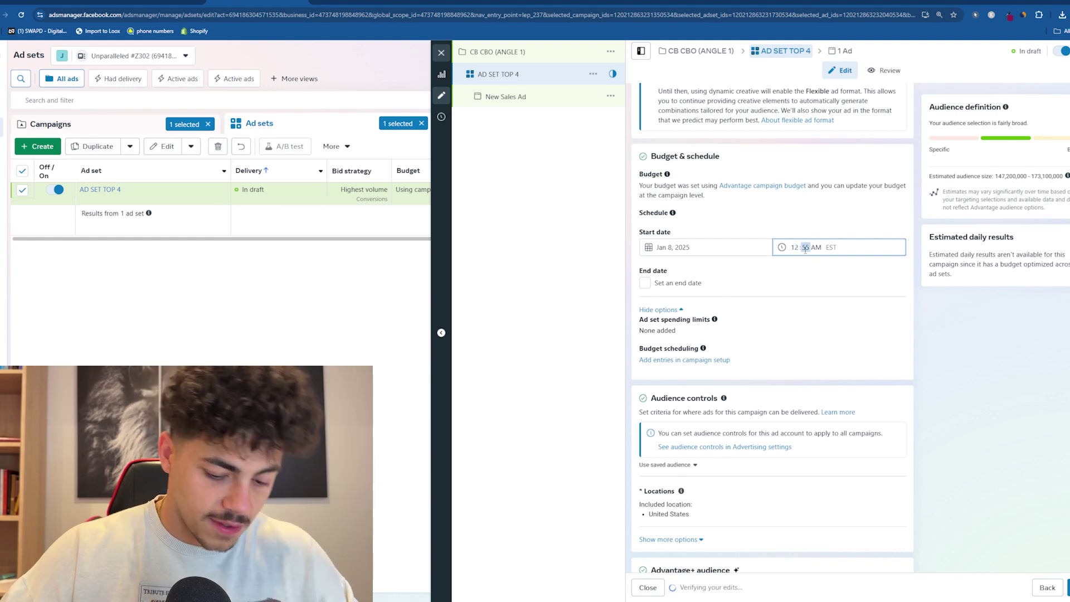
pyautogui.click(954, 347)
pyautogui.scroll(-4, 954, 351)
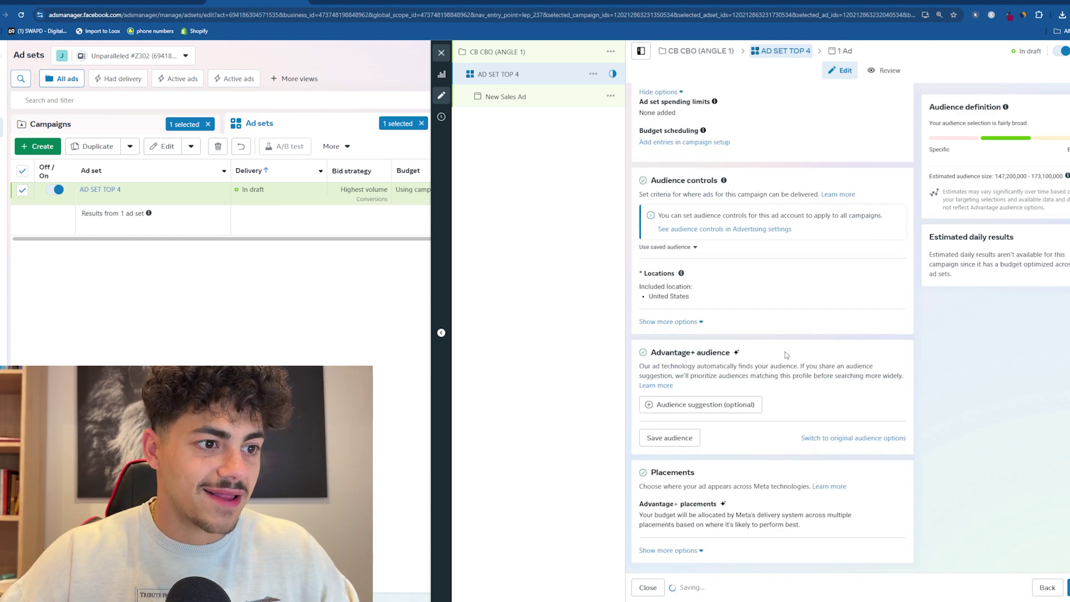
pyautogui.click(744, 294)
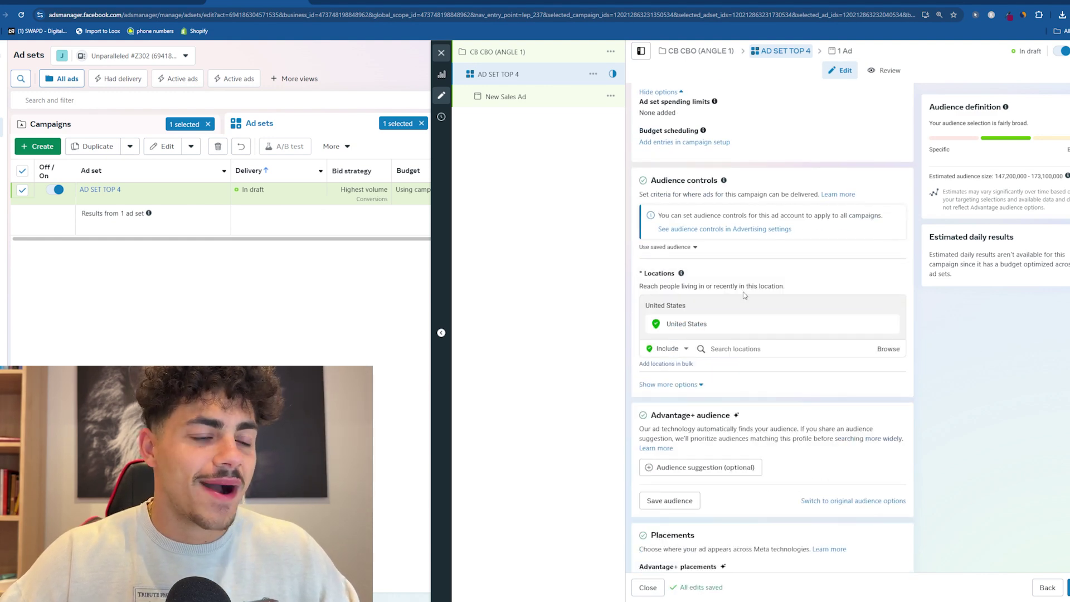
# Step: Add Canada, United Kingdom and Australia to the ad set's United States location targeting
pyautogui.click(737, 350)
pyautogui.write('cAN')
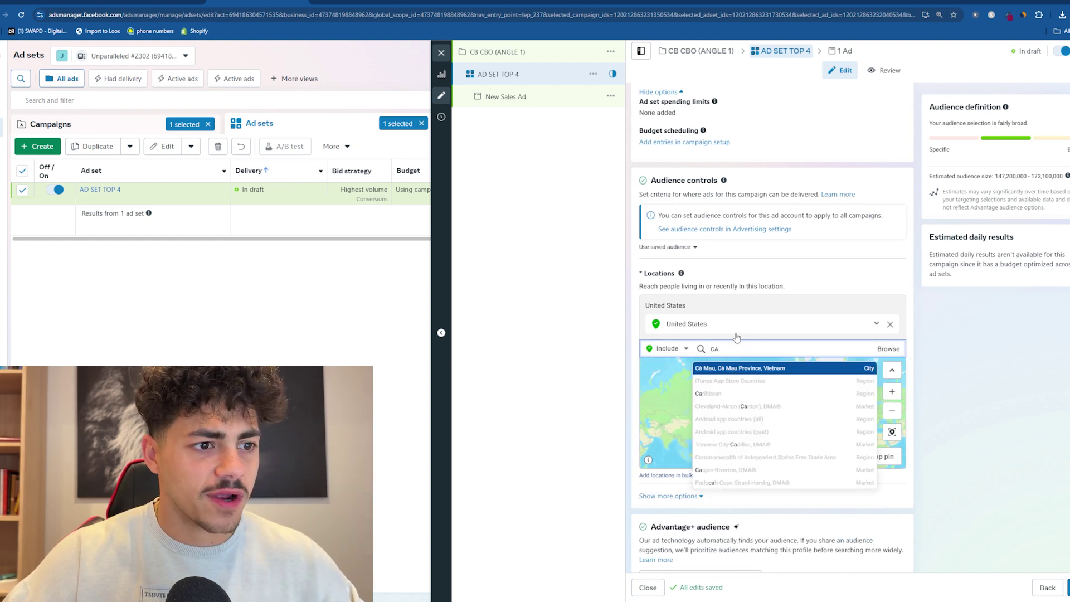
pyautogui.write('A')
pyautogui.click(714, 406)
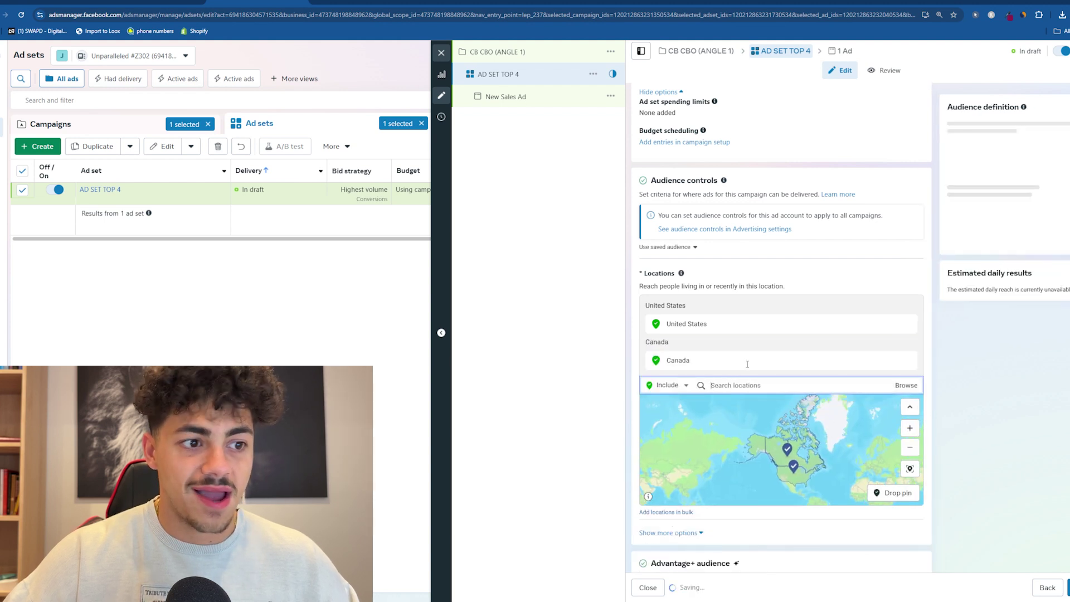
pyautogui.write('UNITED')
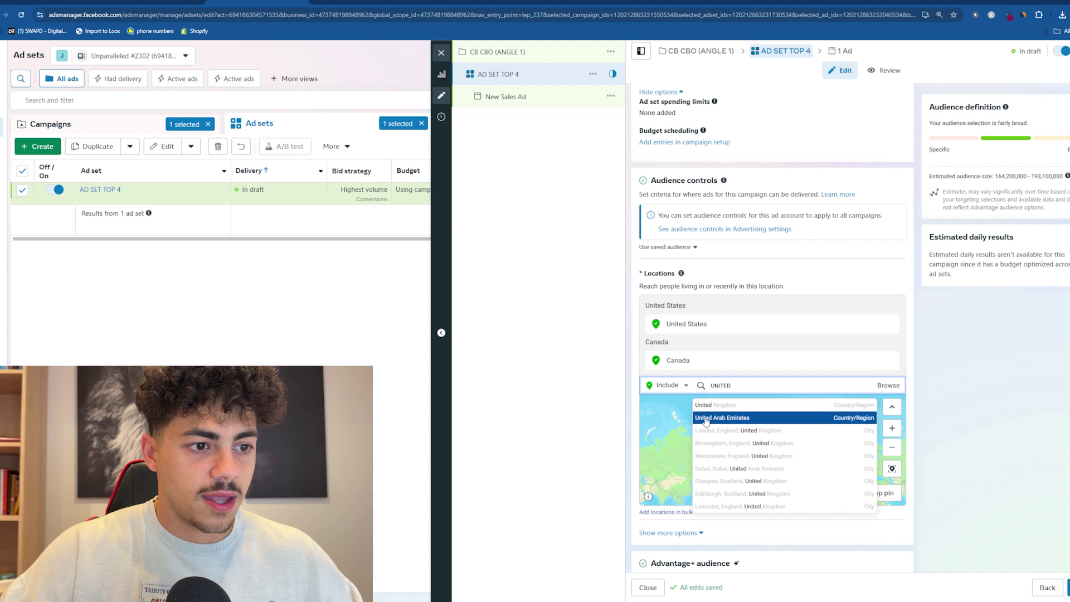
pyautogui.click(716, 411)
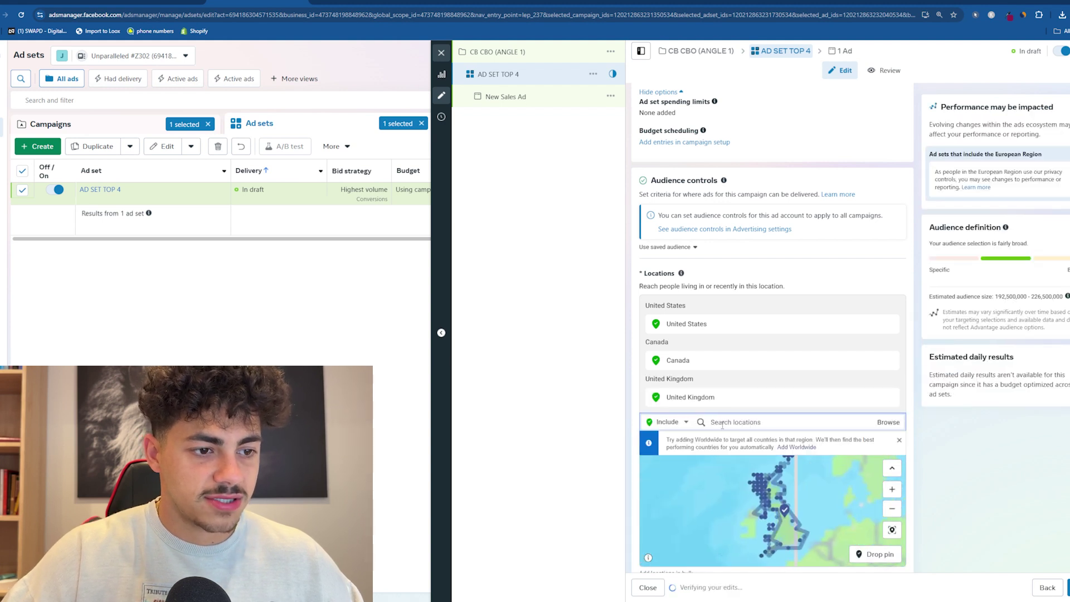
pyautogui.write('AUSTRA')
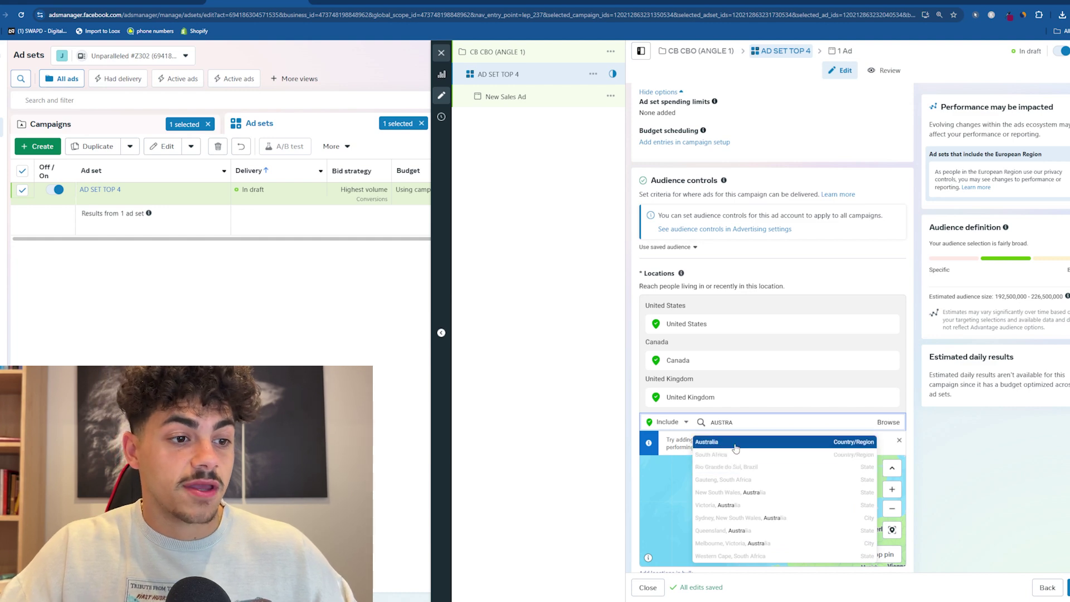
pyautogui.click(763, 442)
pyautogui.scroll(-5, 728, 371)
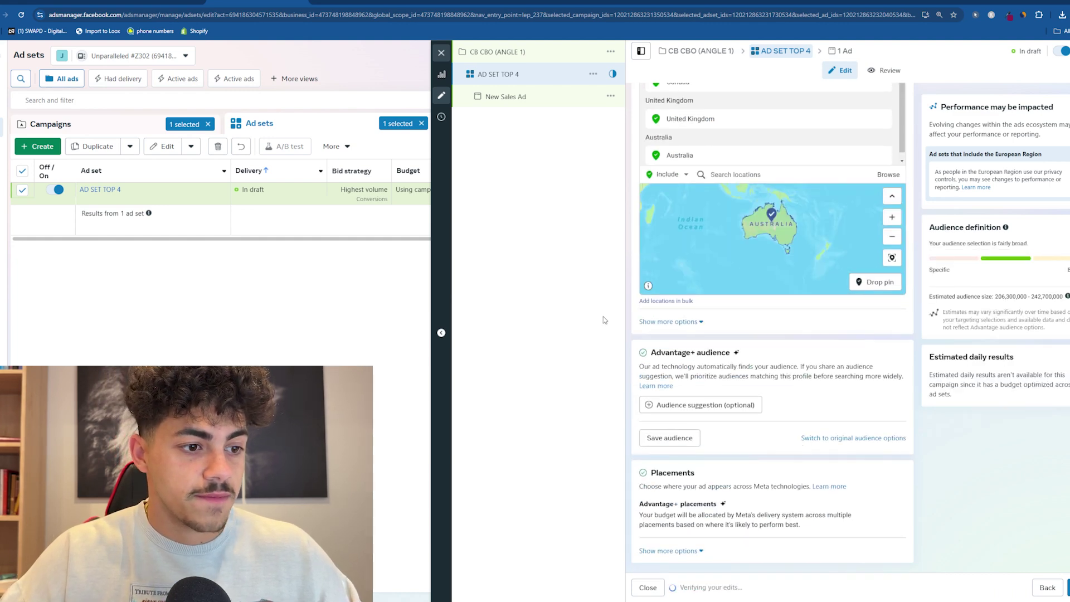
pyautogui.click(1066, 588)
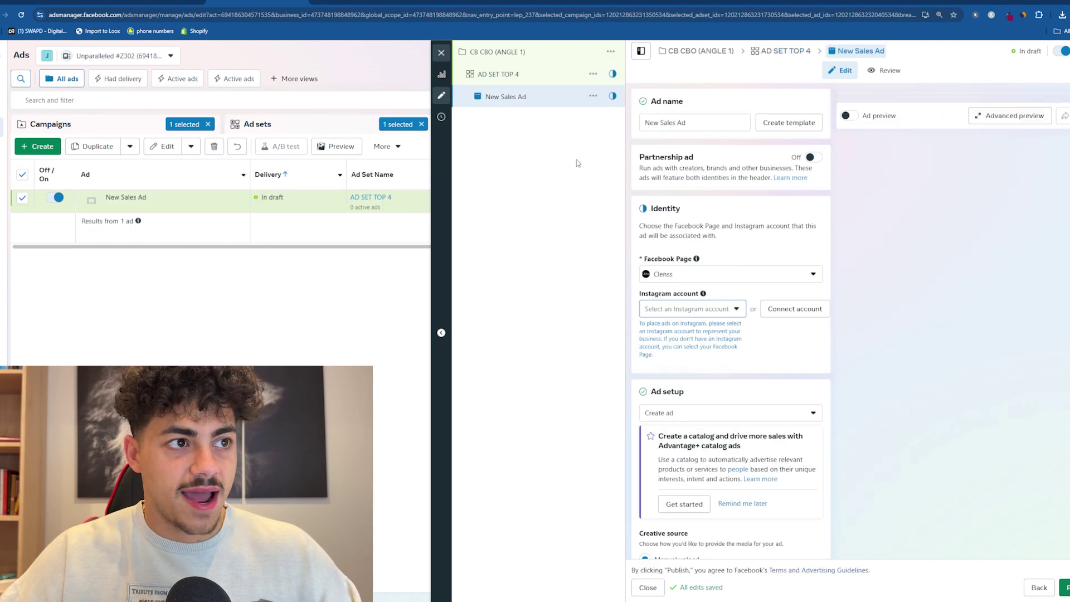
# Step: Rename the ad to 'AD 1' and choose Duplicate from its actions menu
pyautogui.scroll(-5, 696, 137)
pyautogui.scroll(5, 695, 136)
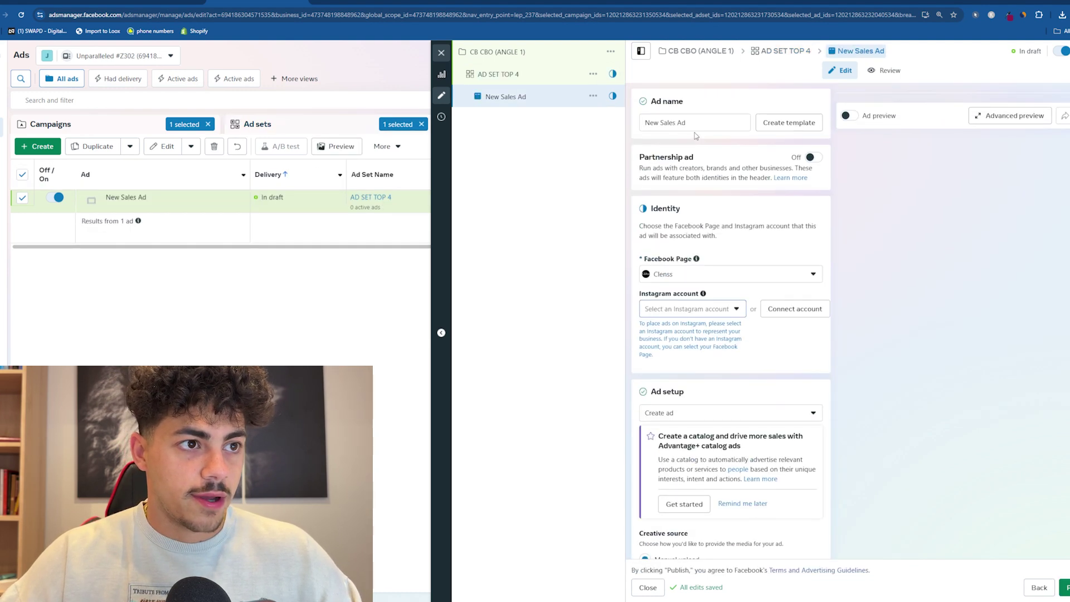
pyautogui.tripleClick(697, 125)
pyautogui.write('AD 1')
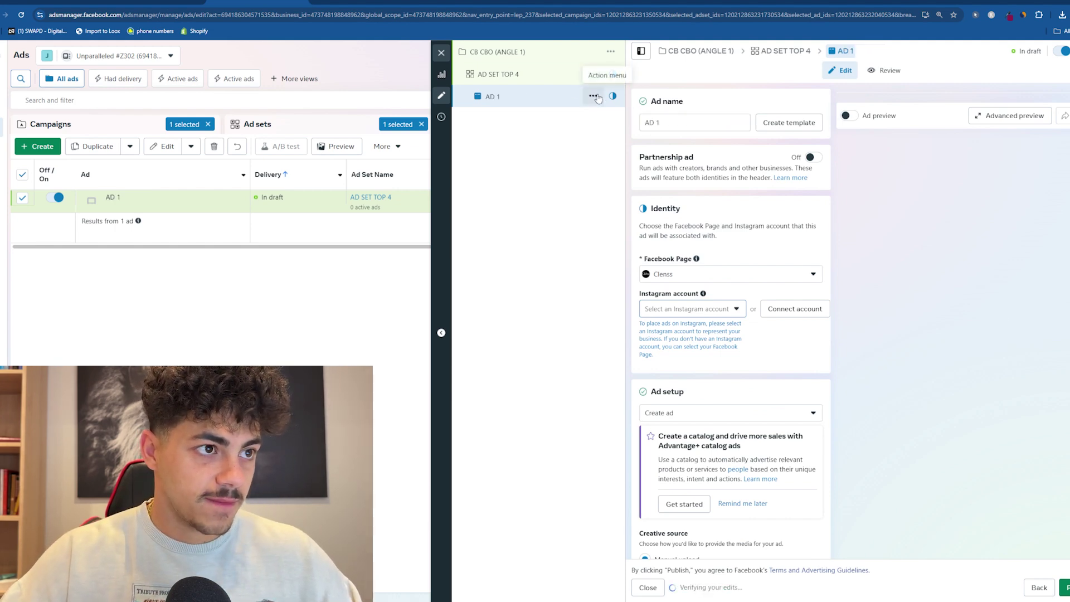
pyautogui.click(593, 97)
pyautogui.click(618, 134)
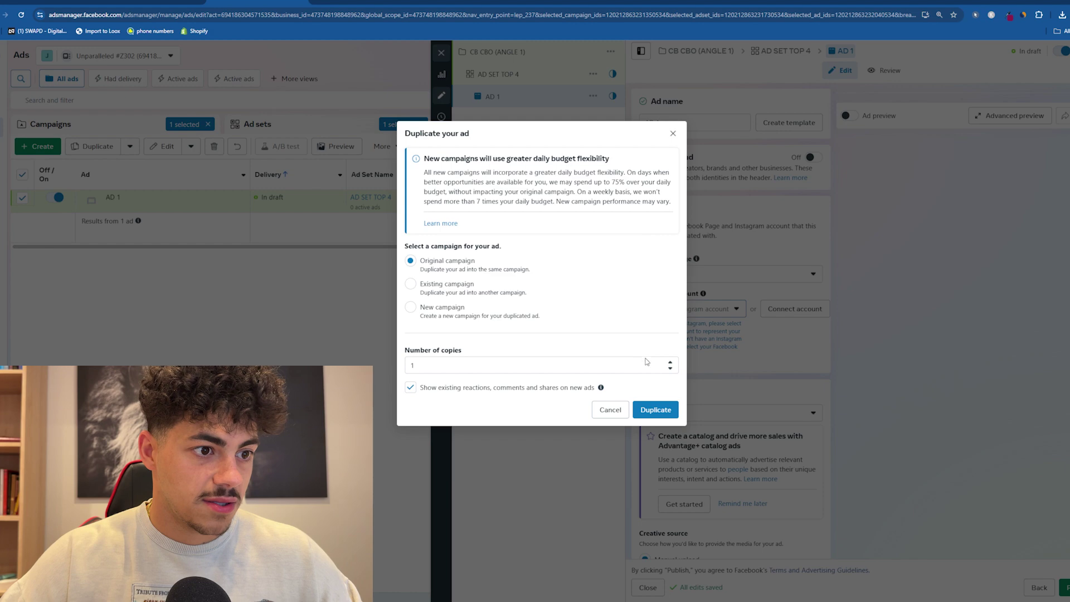
# Step: Duplicate AD 1 into 4 copies within the original campaign, giving five draft ads
pyautogui.doubleClick(671, 364)
pyautogui.click(659, 407)
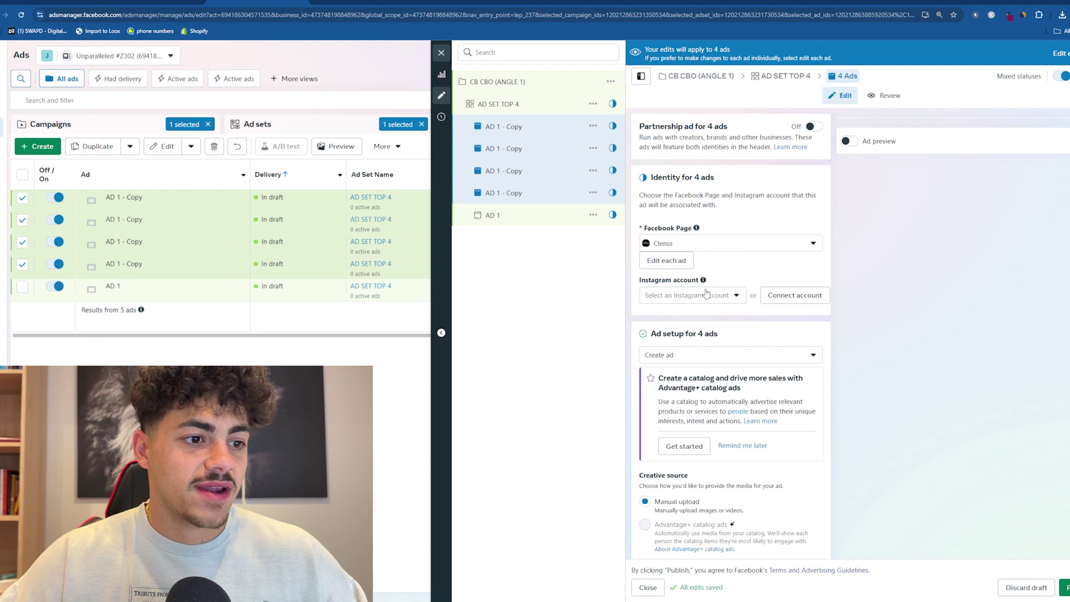
pyautogui.scroll(-3, 667, 301)
pyautogui.click(547, 222)
# Step: Look over AD 1's settings form, then close the editor to get the Publish draft items? prompt
pyautogui.scroll(-8, 735, 316)
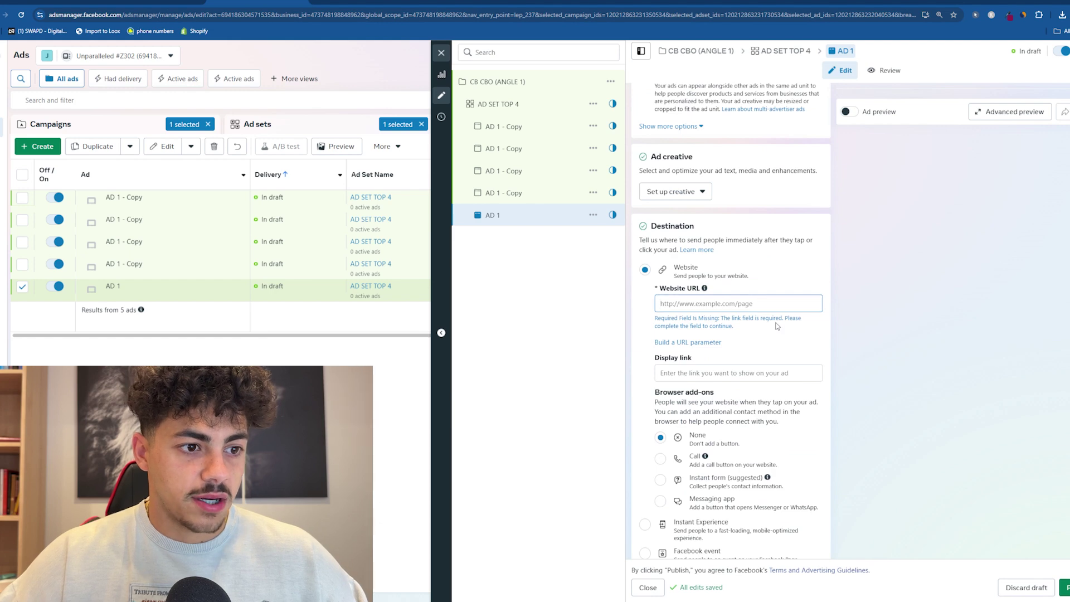
pyautogui.scroll(-8, 747, 333)
pyautogui.scroll(10, 738, 338)
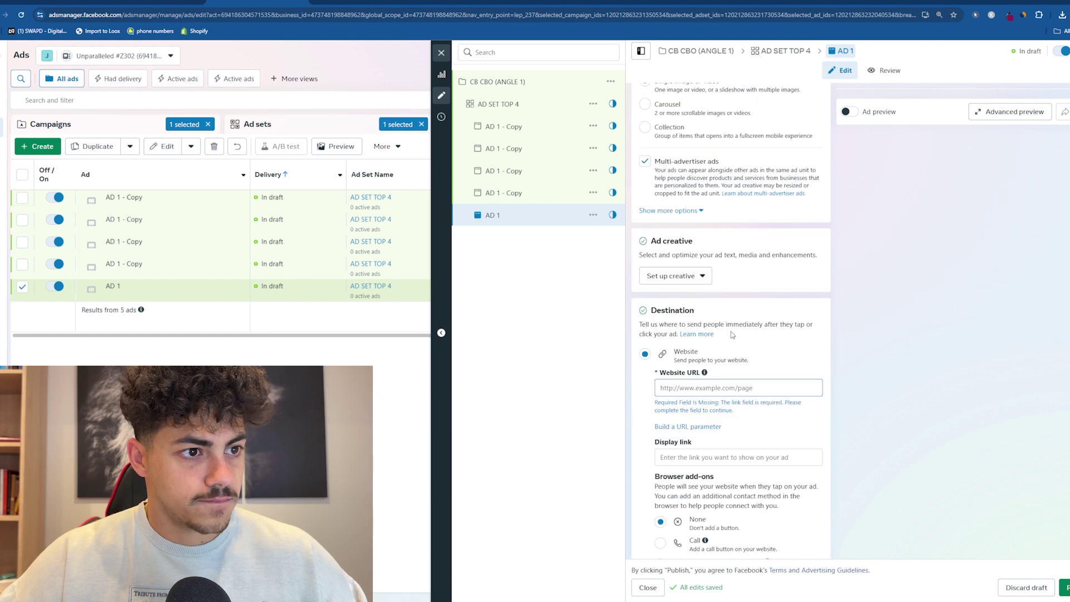
pyautogui.scroll(5, 772, 350)
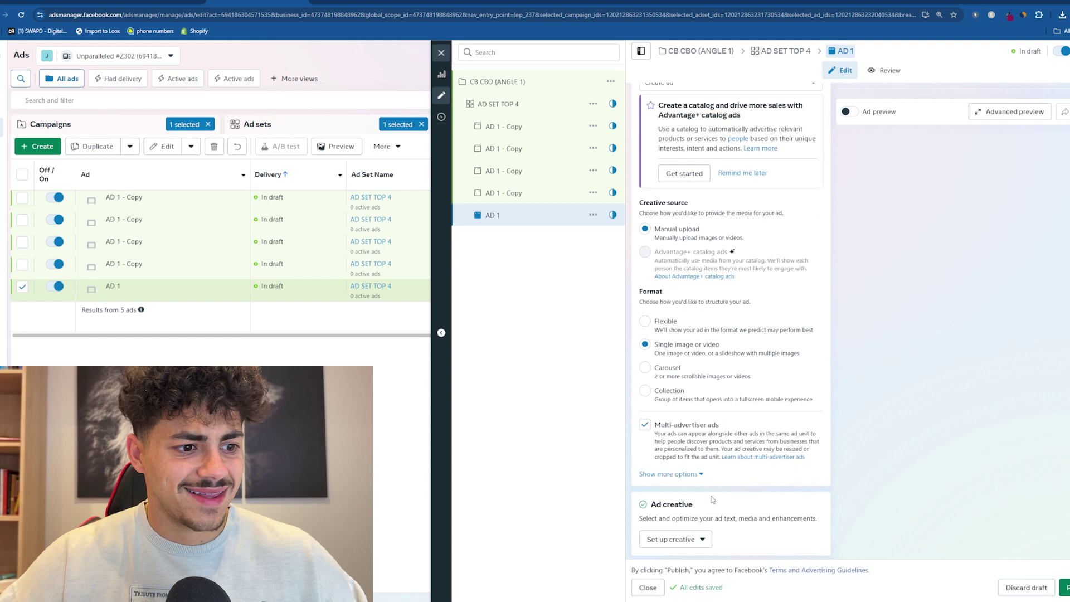
pyautogui.moveTo(710, 241)
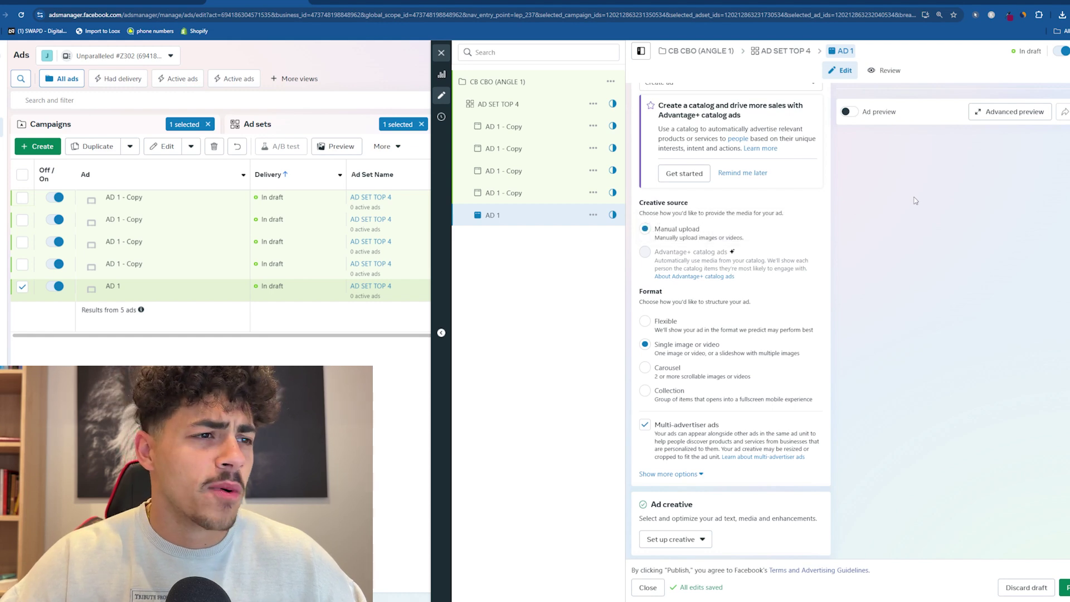
pyautogui.scroll(6, 891, 230)
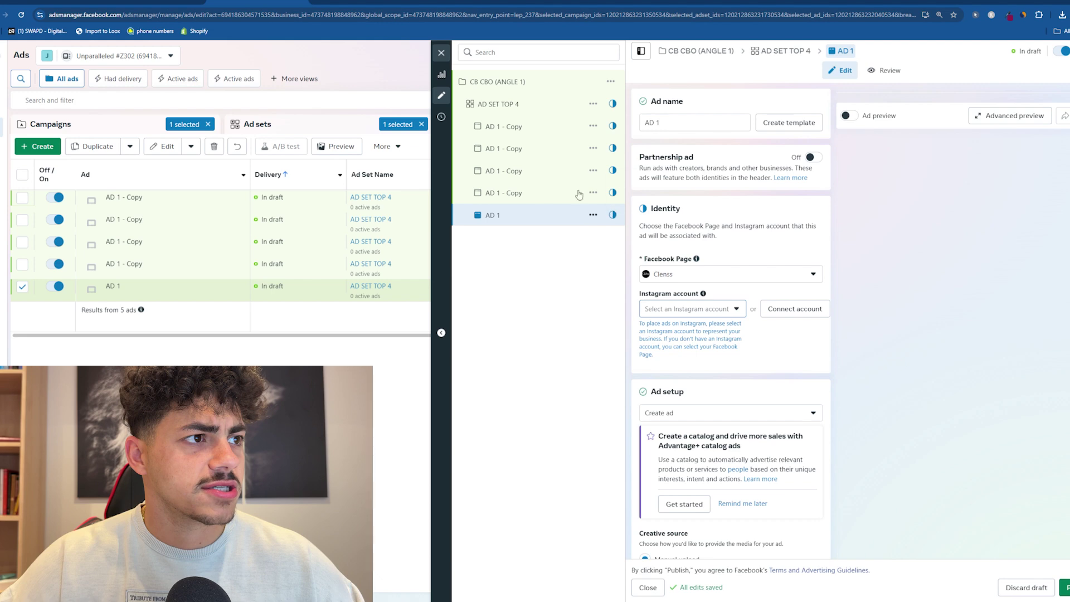
pyautogui.click(440, 55)
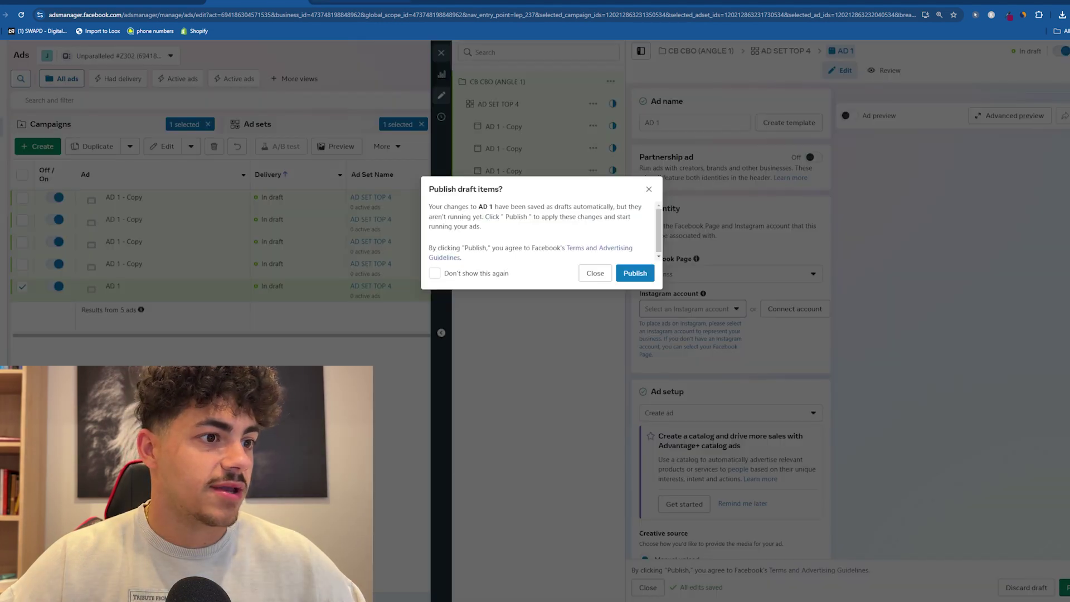